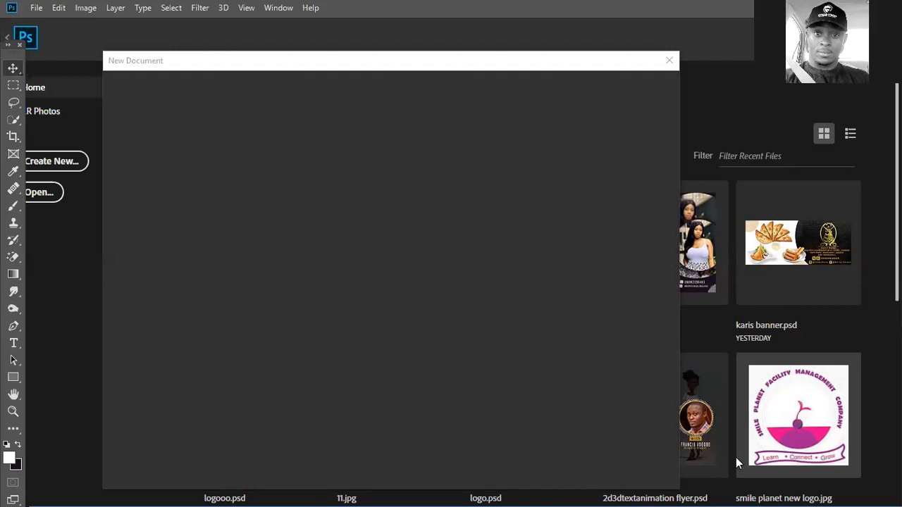
scroll(735, 459, "down", 5)
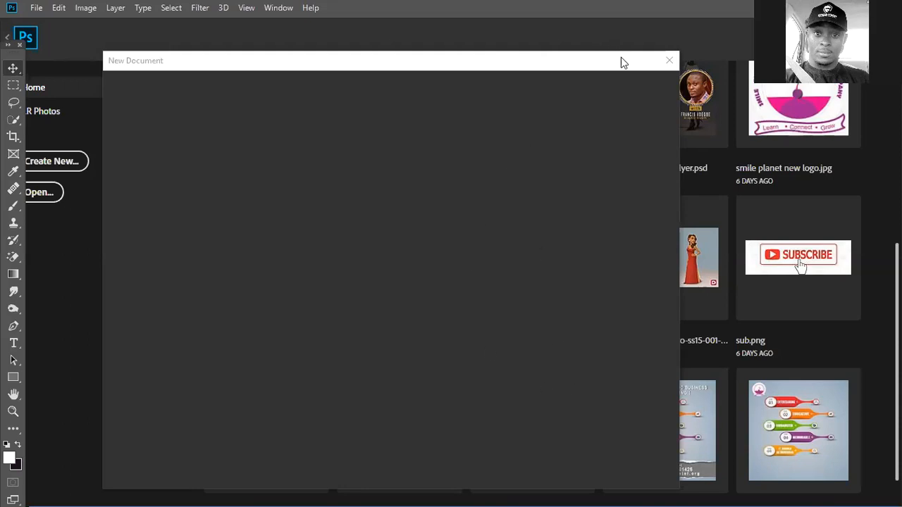
left_click(670, 61)
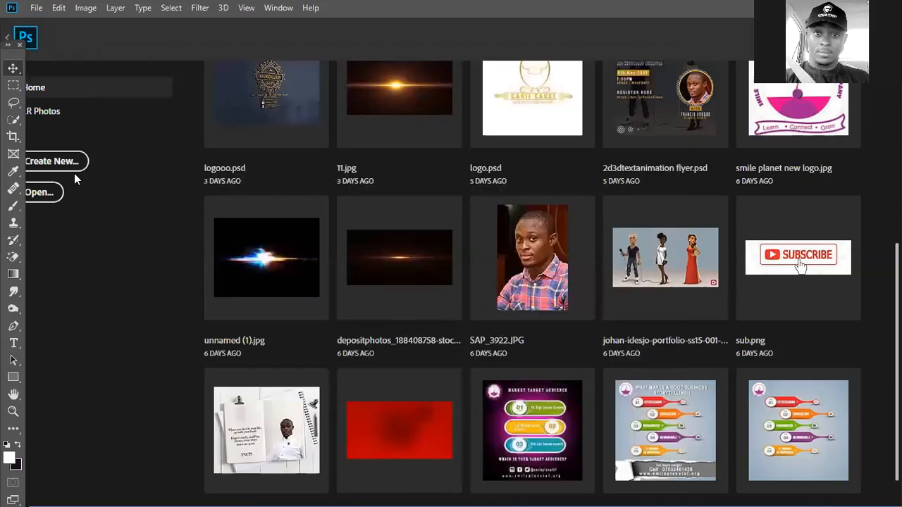
left_click(36, 9)
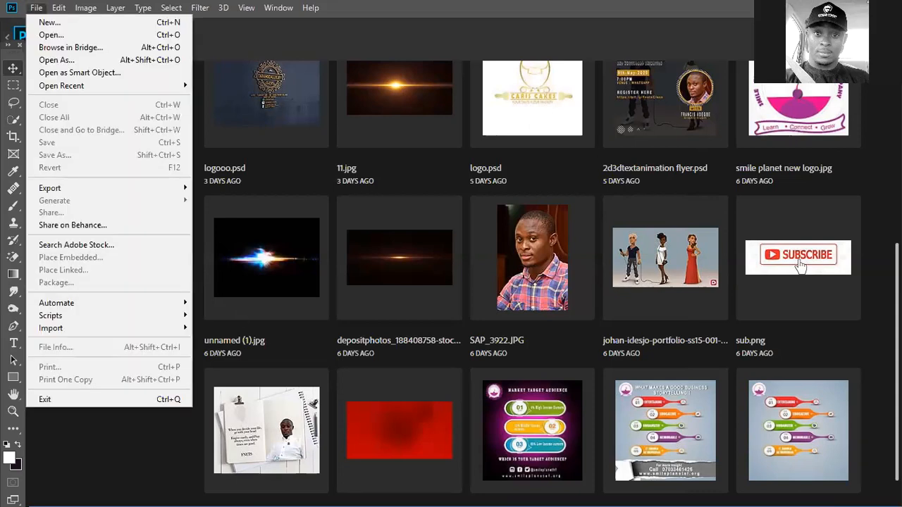
left_click(46, 23)
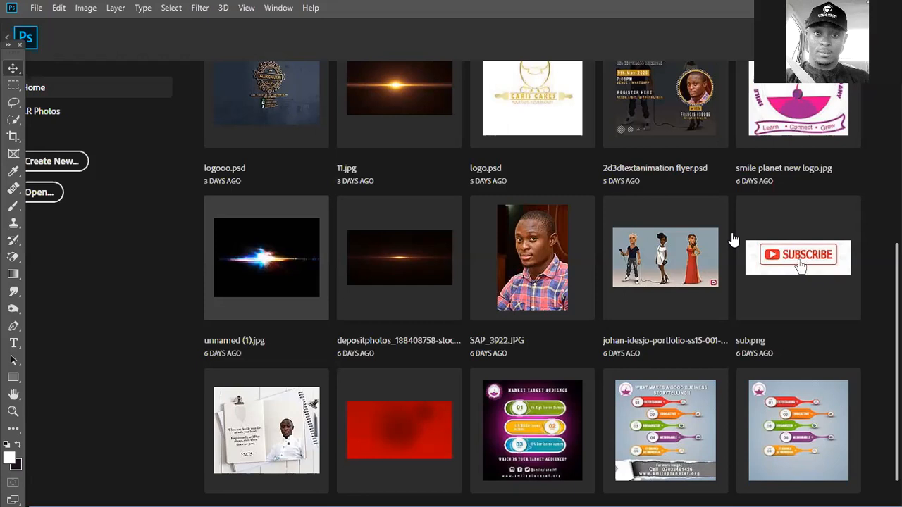
Step: Create a new 7 x 7 inch, 72 ppi RGB document with a white background, named "ps class day three"
key("ctrl+n")
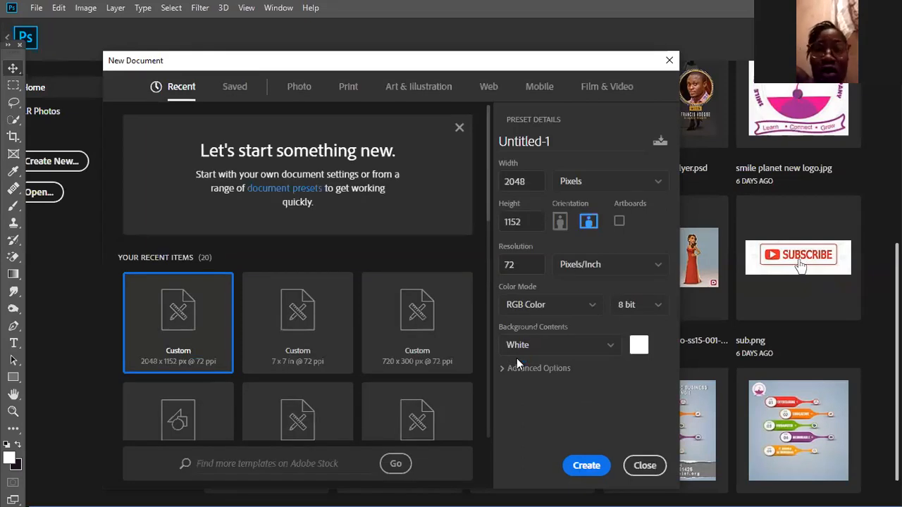
left_click(305, 333)
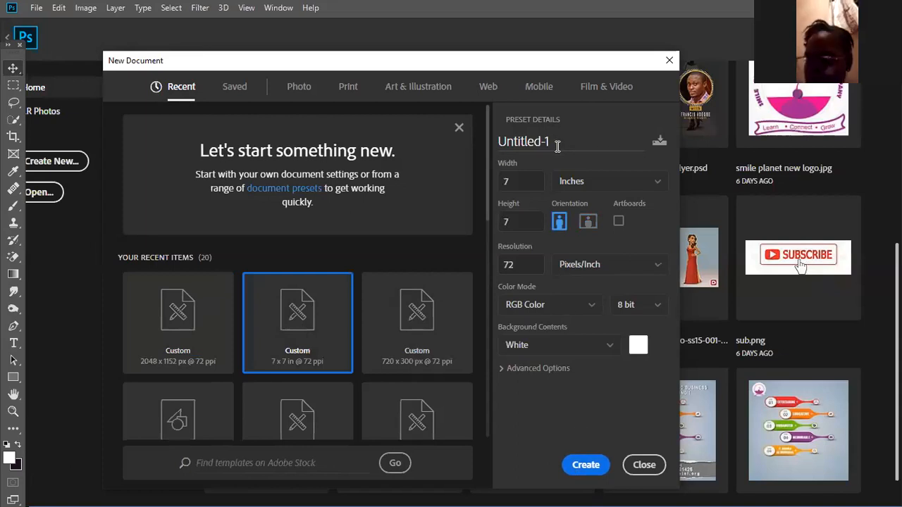
left_click(536, 137)
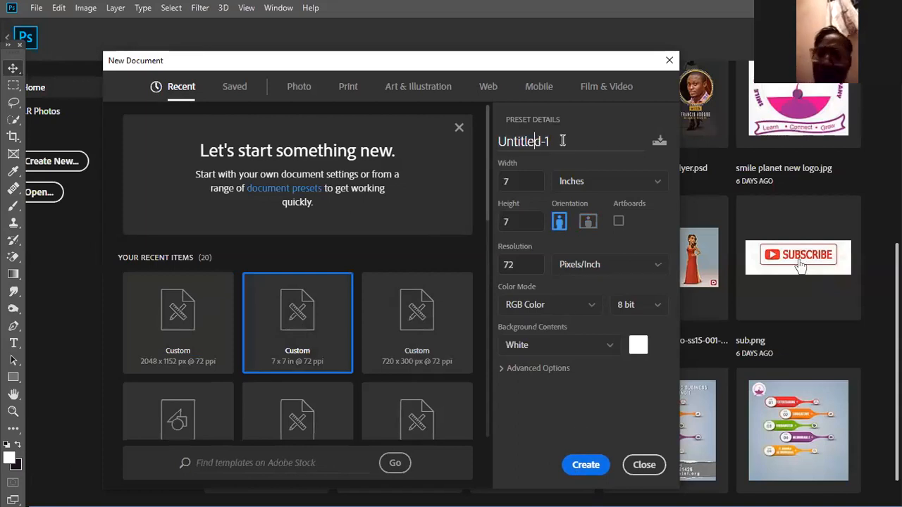
key("ctrl+a")
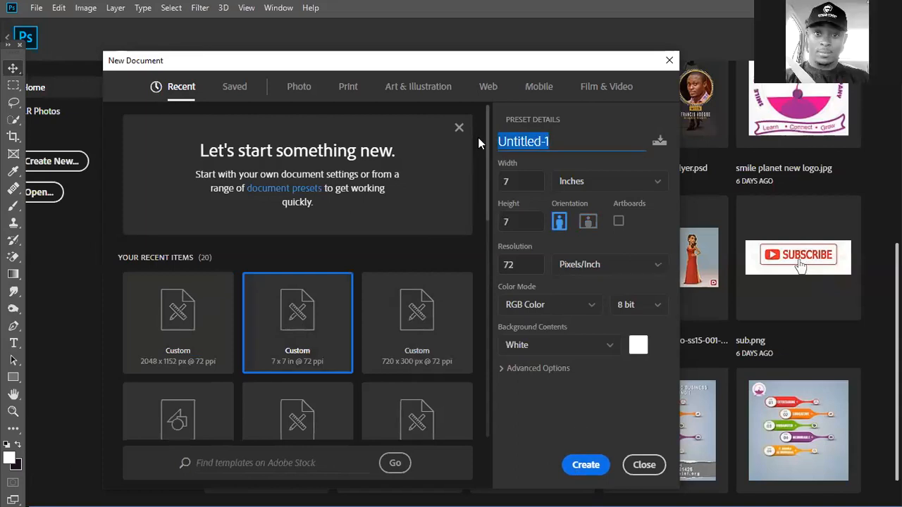
type("ps")
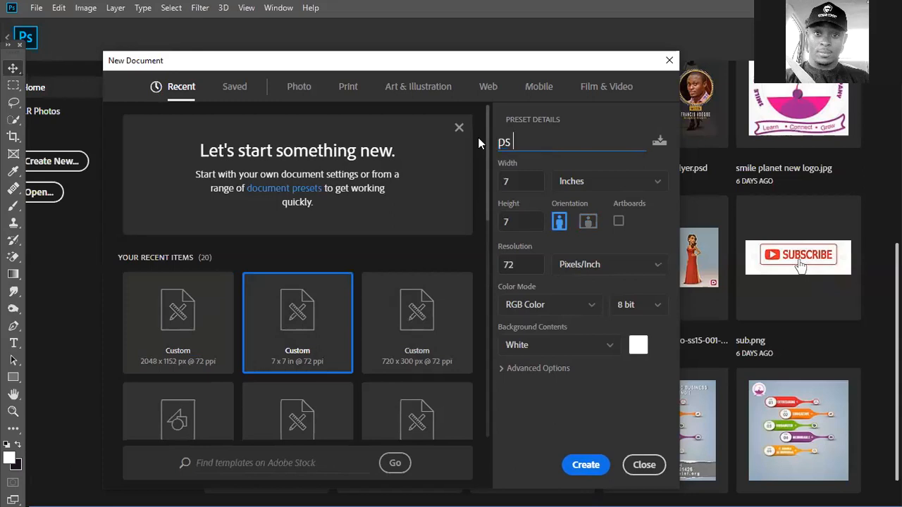
type(" class day three")
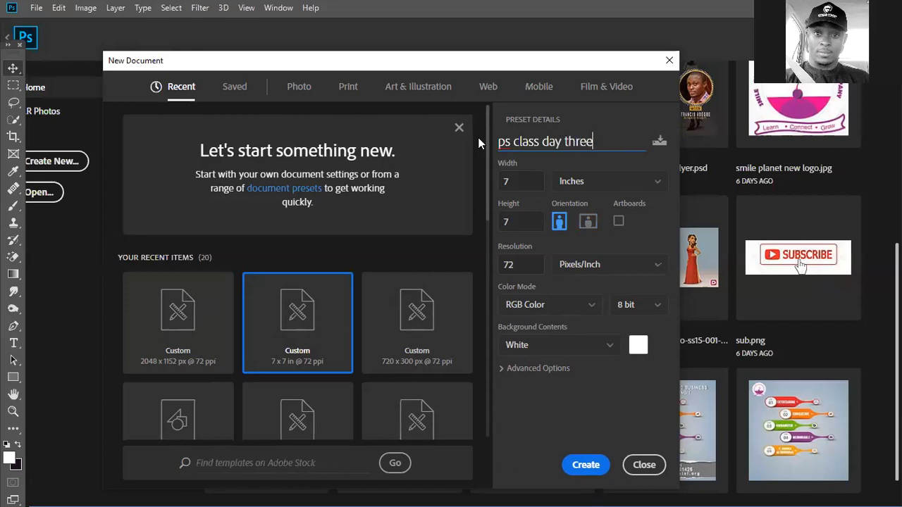
left_click(584, 466)
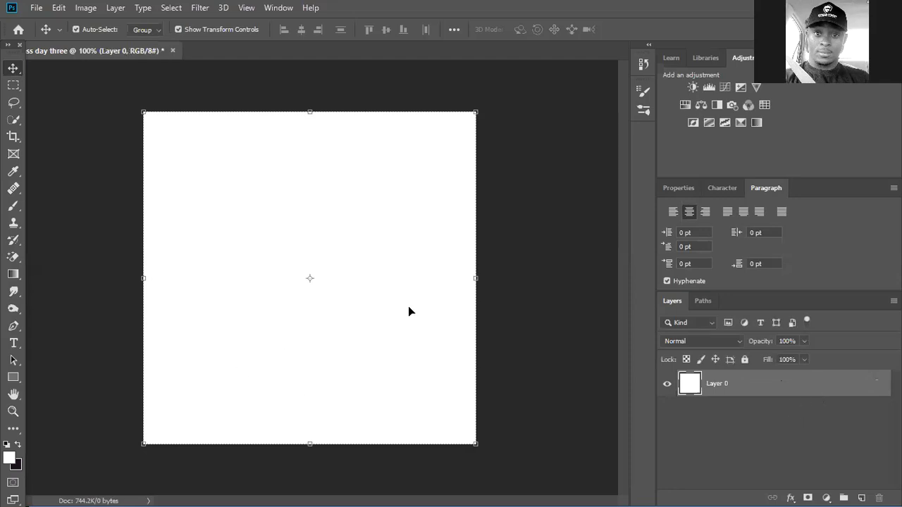
left_click(352, 328)
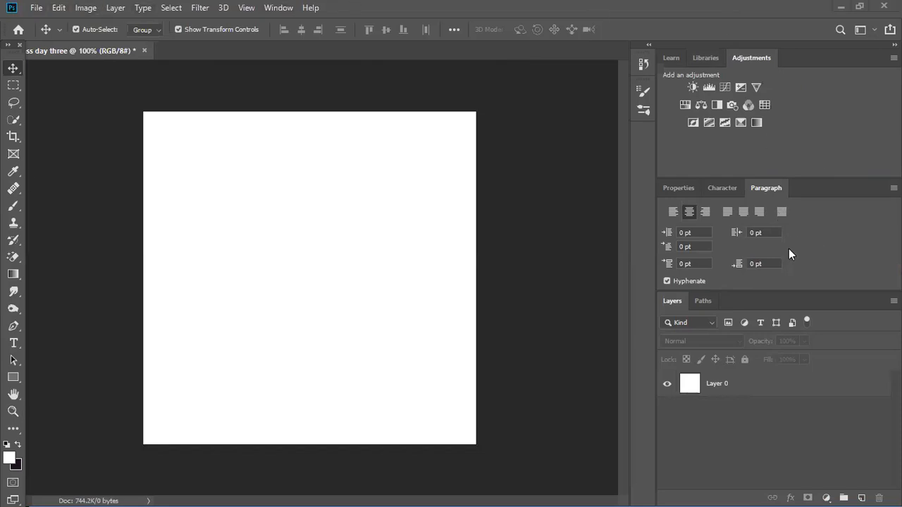
left_click(707, 299)
left_click(672, 305)
left_click(727, 189)
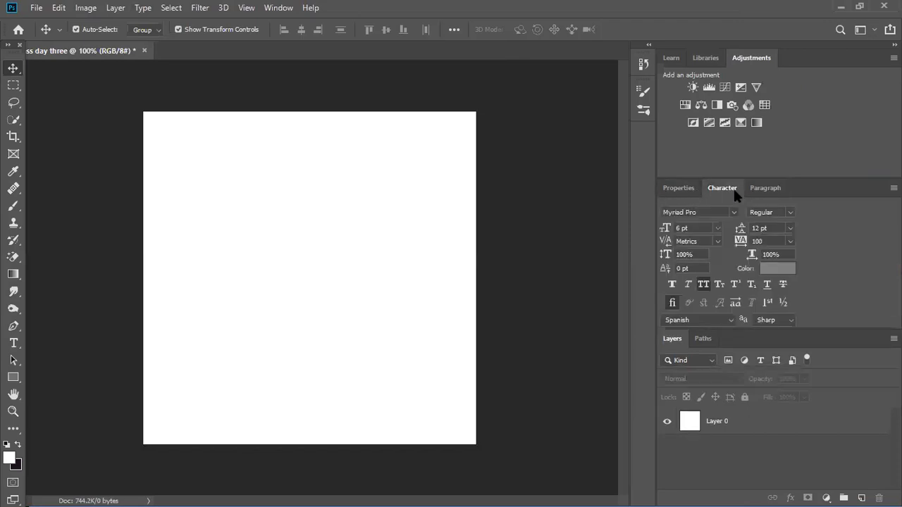
left_click(767, 145)
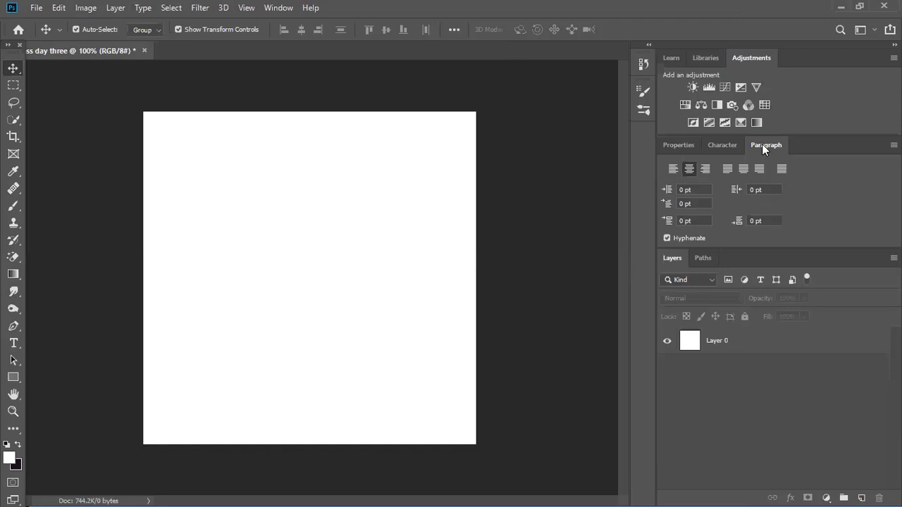
left_click(725, 143)
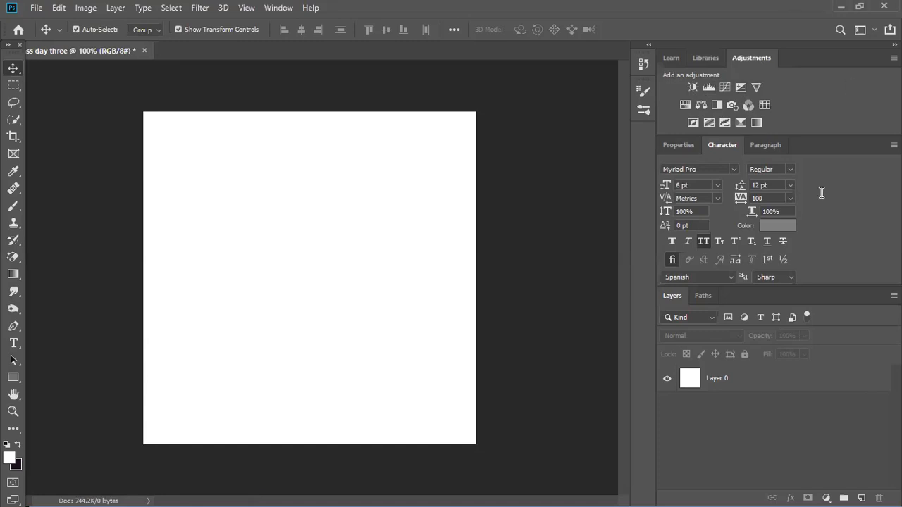
left_click_drag(533, 10, 452, 38)
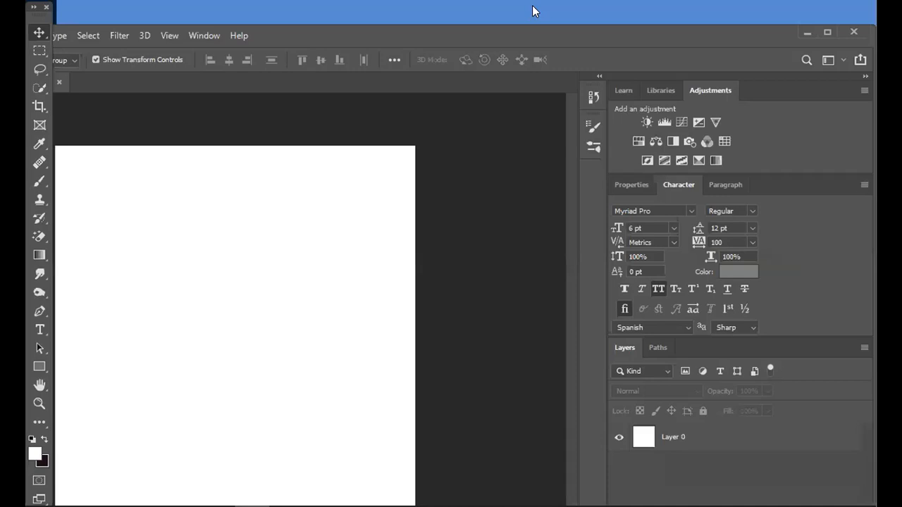
key("super+Up")
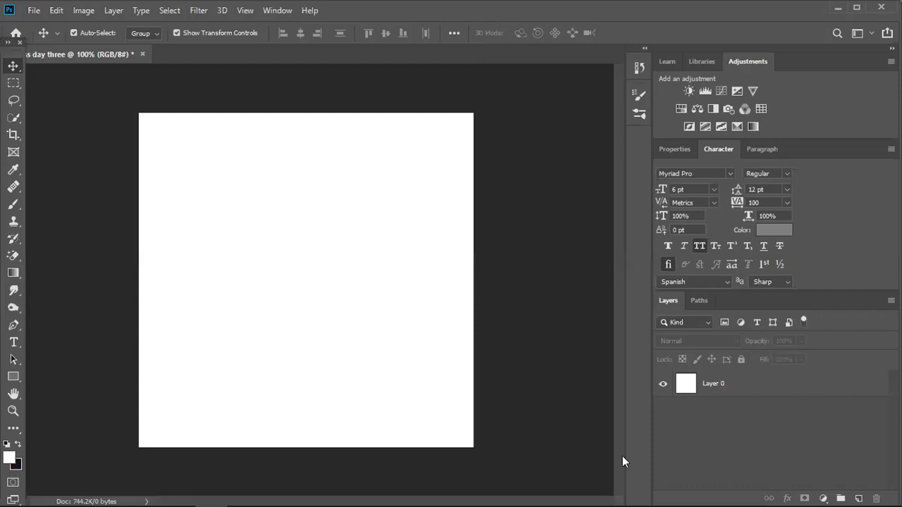
left_click(857, 9)
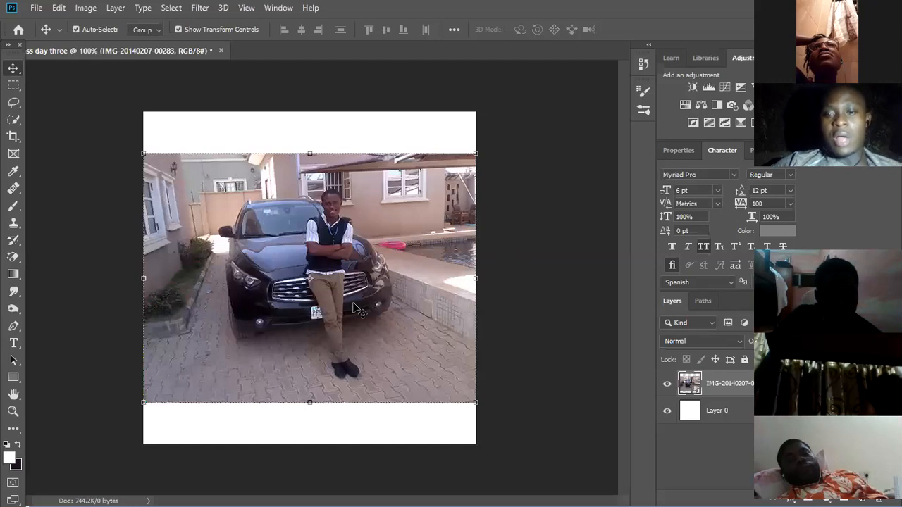
Step: Hide the white Layer 0 and crop the canvas to the upper and lower edges of the car photo
left_click(666, 411)
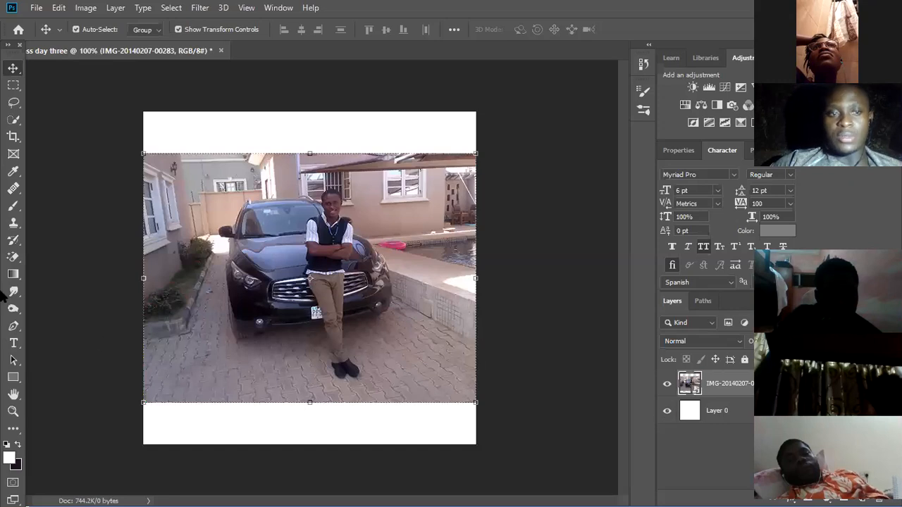
left_click(11, 139)
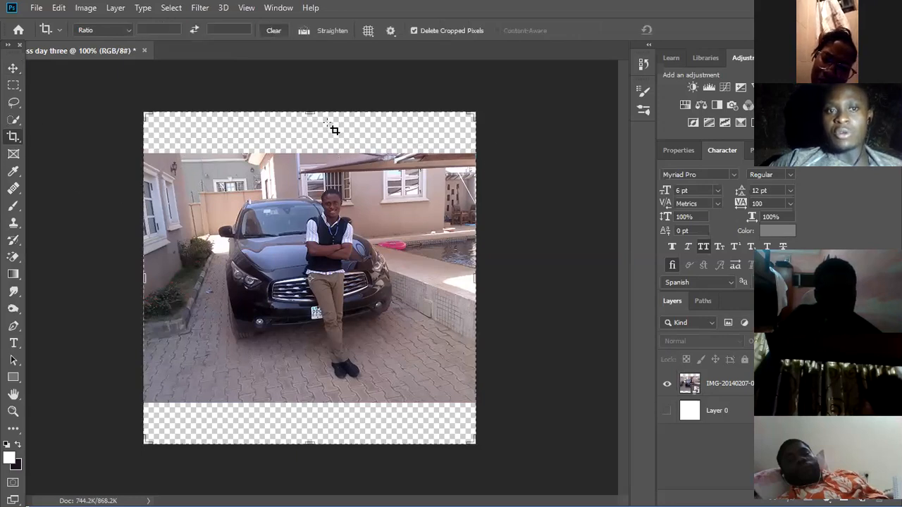
left_click_drag(305, 132, 306, 112)
left_click_drag(311, 421, 317, 378)
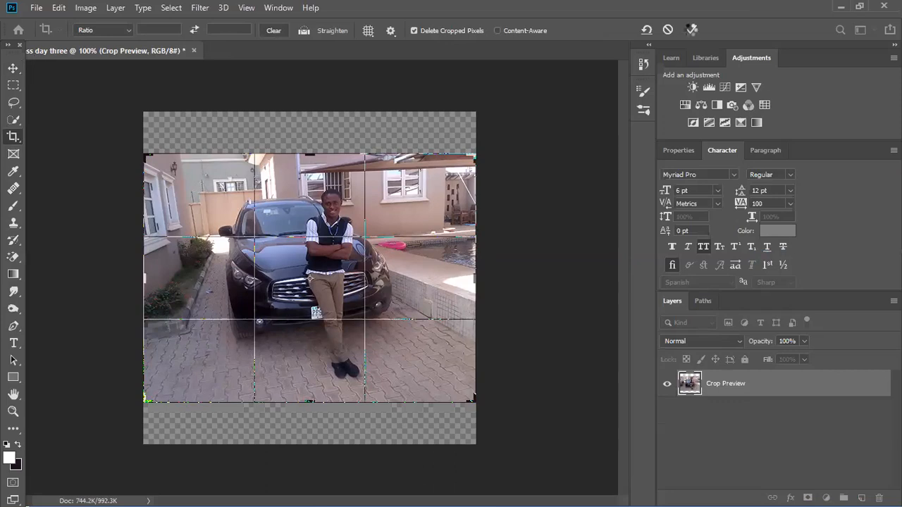
left_click(691, 30)
key("Return")
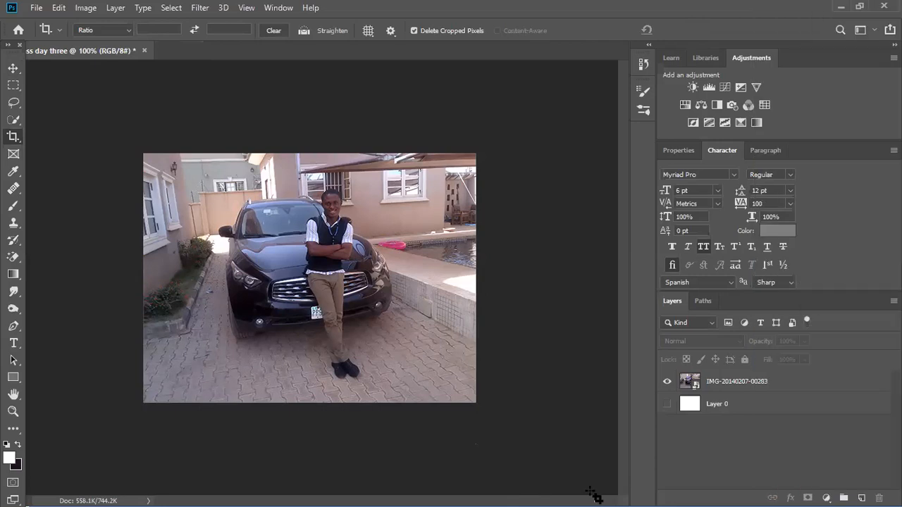
left_click(12, 68)
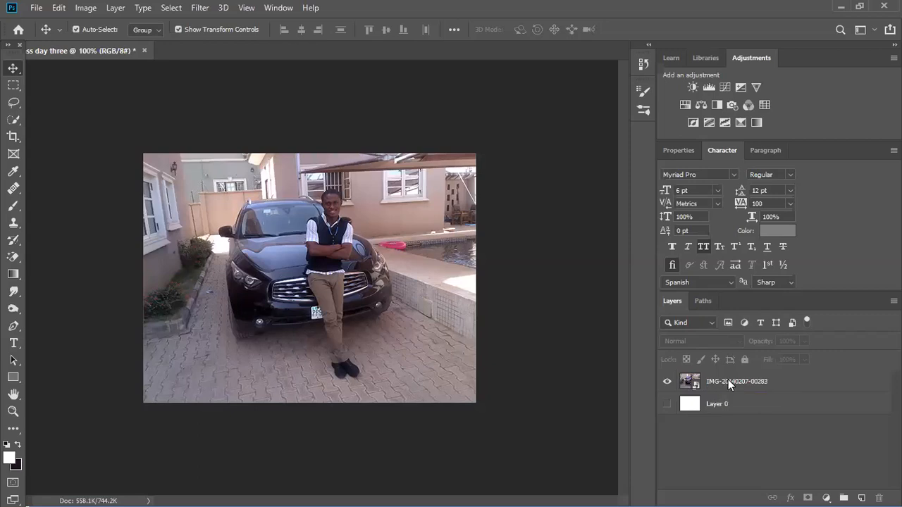
right_click(772, 386)
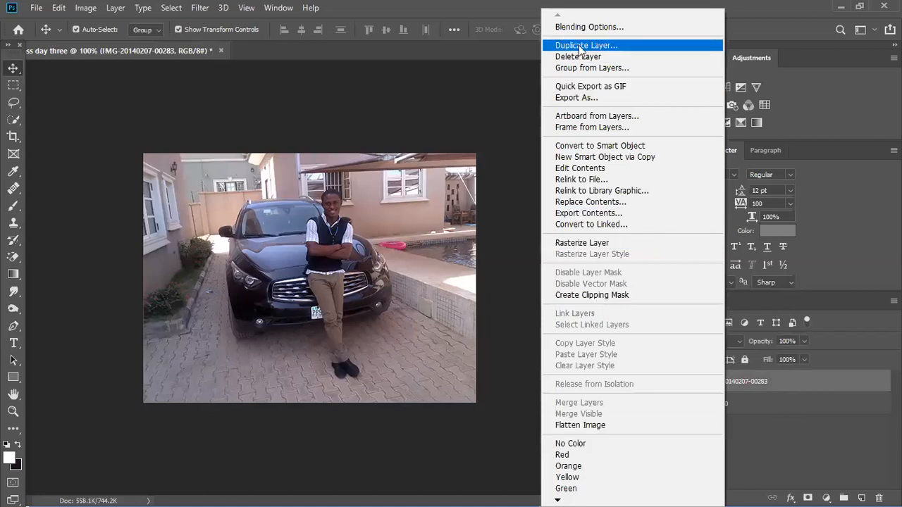
left_click(602, 45)
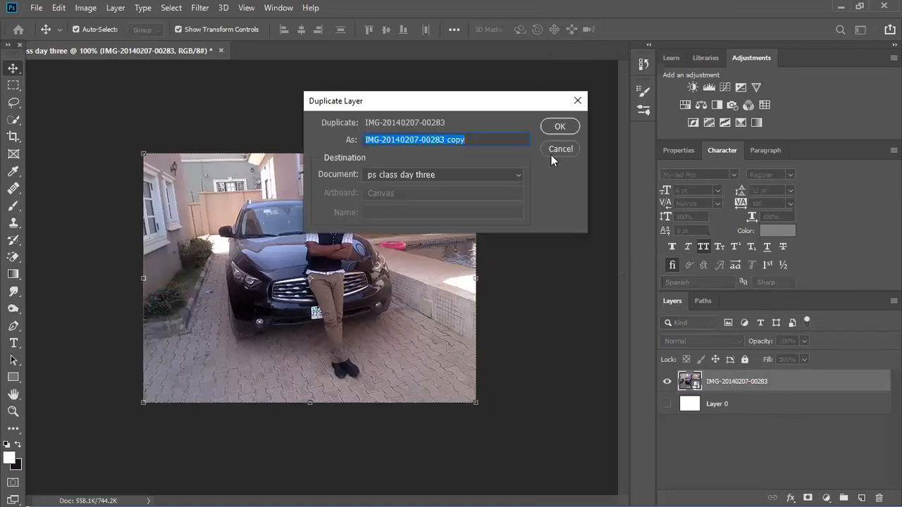
type("co")
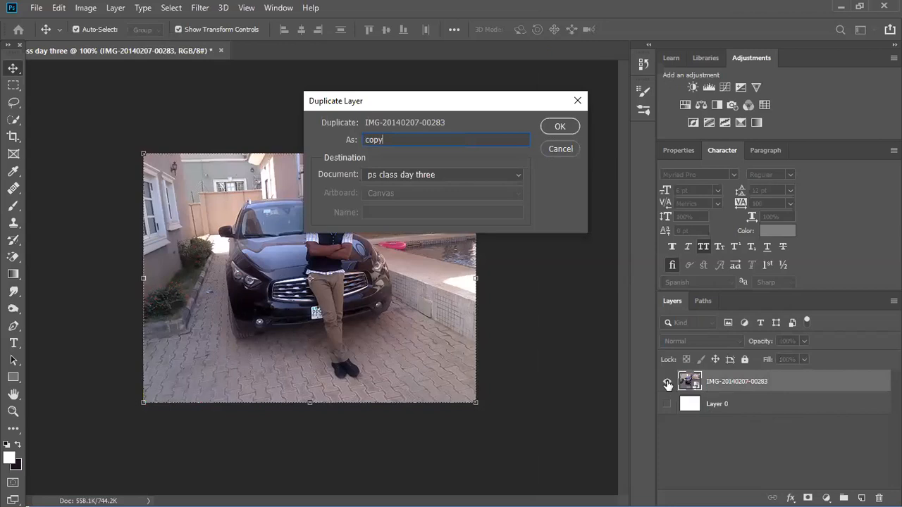
key("Tab")
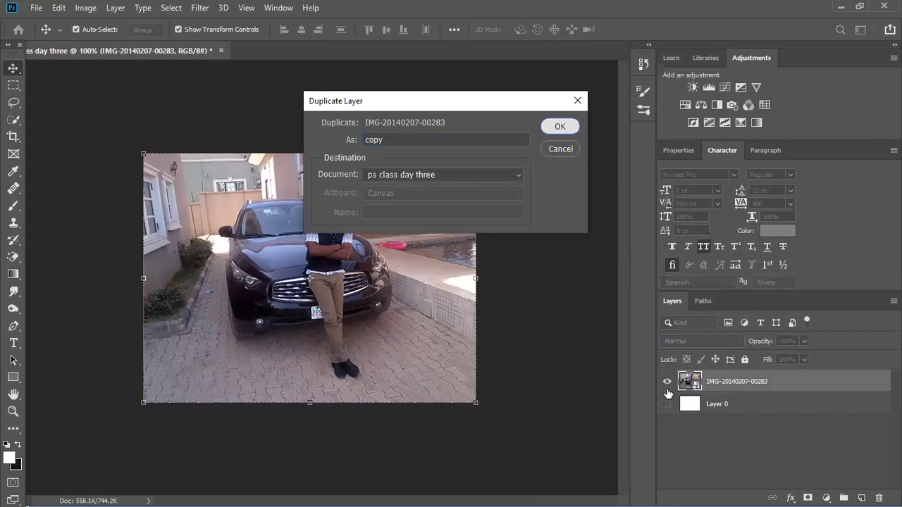
key("Return")
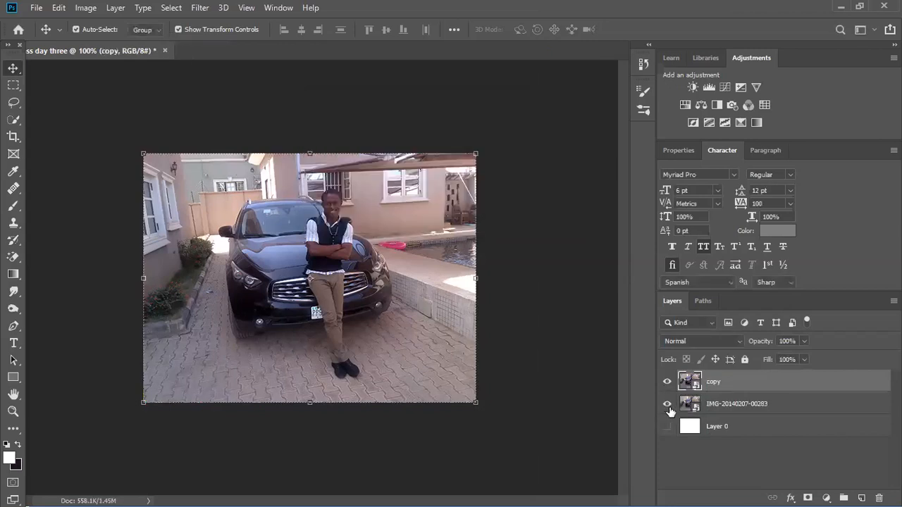
Step: Hide the "copy" layer, keep the original photo layer visible, and select the original
left_click(667, 382)
left_click(665, 383)
left_click(665, 382)
left_click(667, 404)
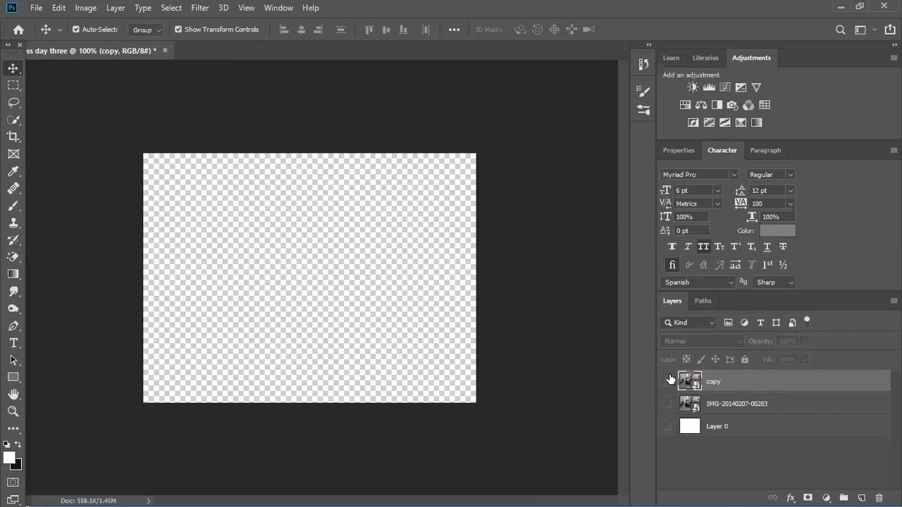
left_click(666, 382)
left_click(666, 382)
left_click(667, 403)
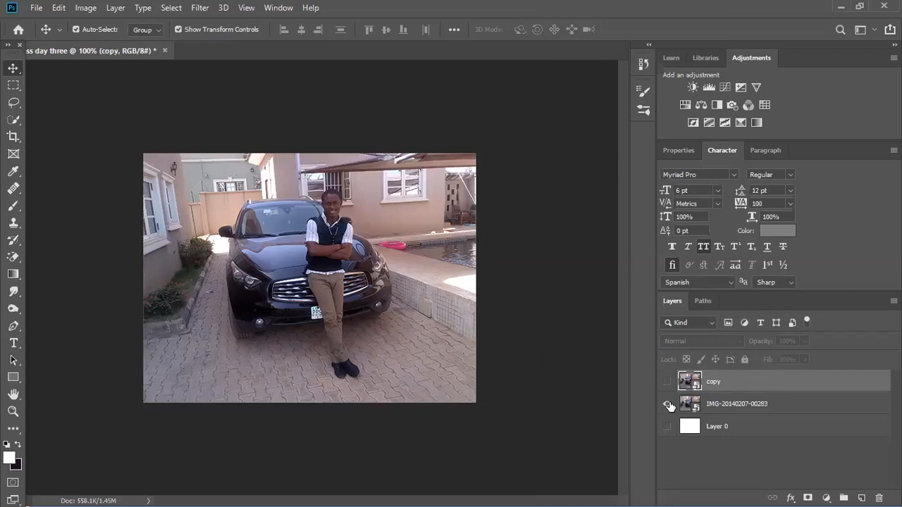
left_click(736, 404)
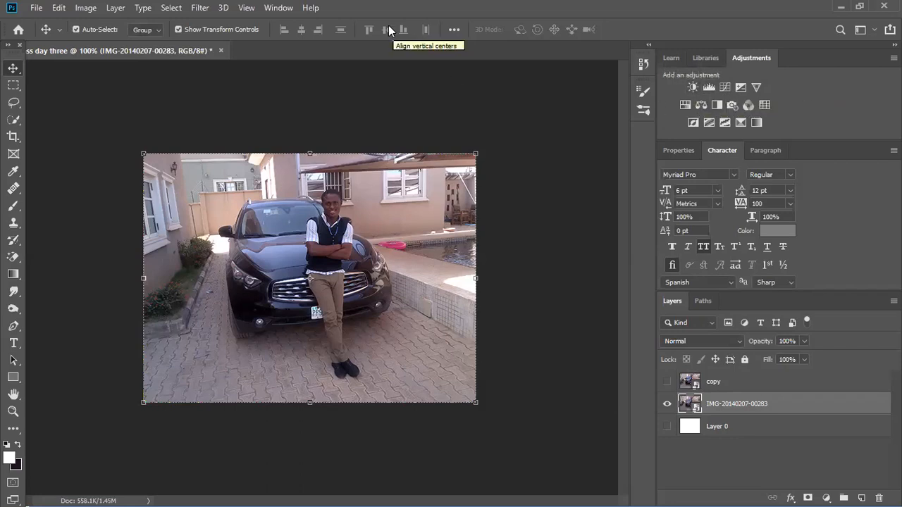
Step: Add a Levels adjustment above the original photo layer and raise its black input level to about 20
left_click(278, 7)
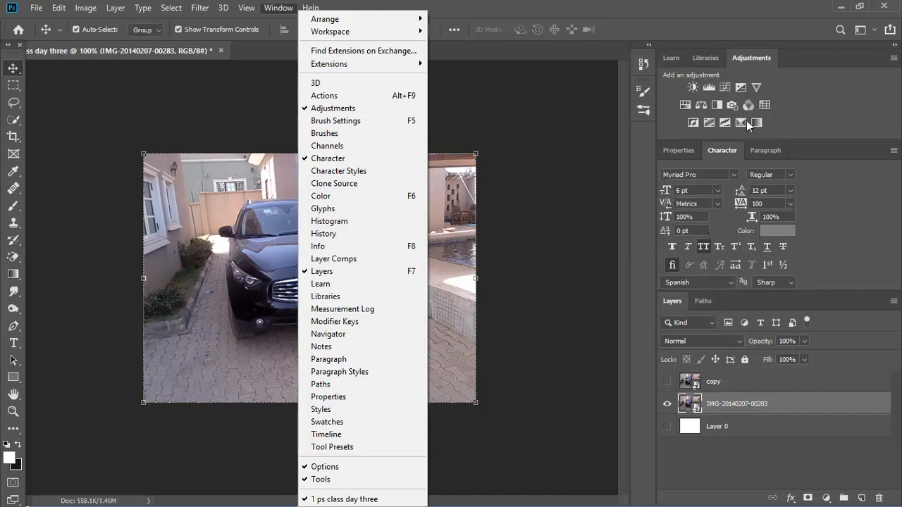
left_click(511, 84)
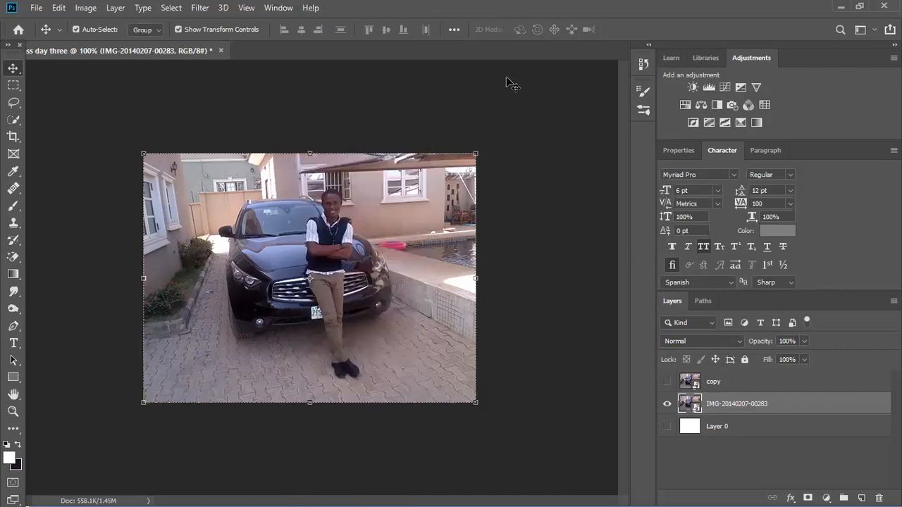
left_click(706, 86)
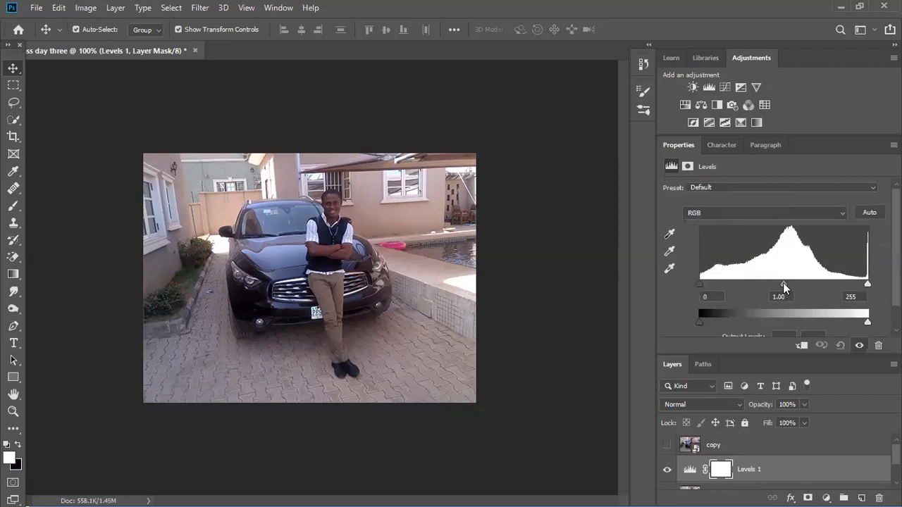
mouse_move(784, 288)
left_mouse_down()
mouse_move(754, 286)
mouse_move(820, 282)
mouse_move(781, 283)
left_mouse_up()
left_click_drag(700, 287, 712, 287)
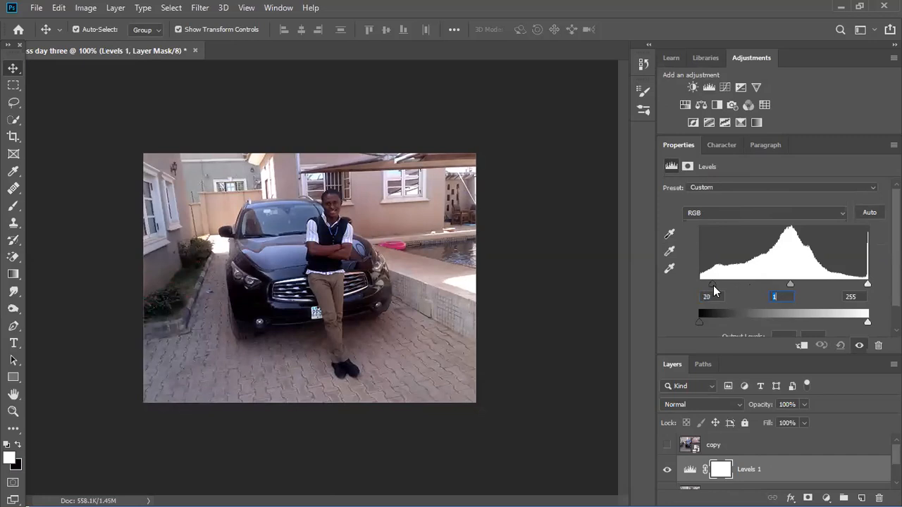
Step: Set the Levels adjustment's white input level to 215 and its black input level to 32, and deselect the layer
left_click_drag(867, 285, 842, 289)
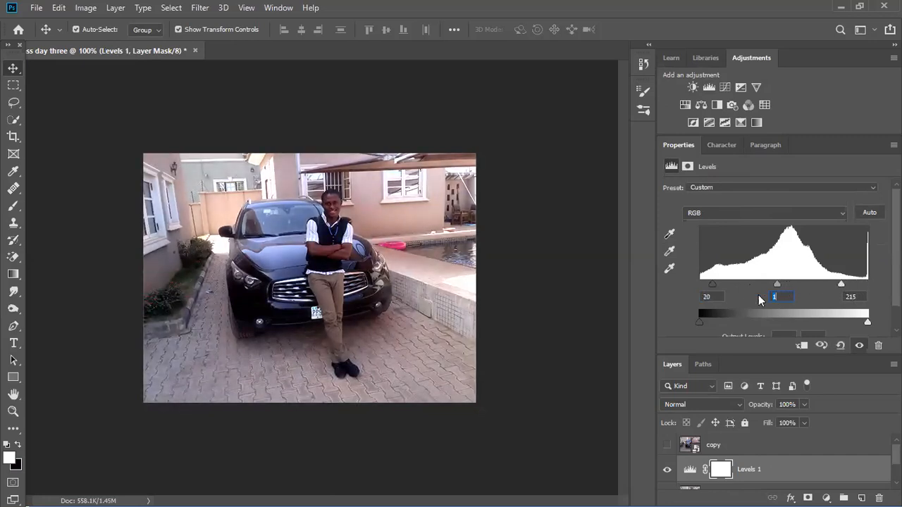
left_click_drag(710, 286, 720, 286)
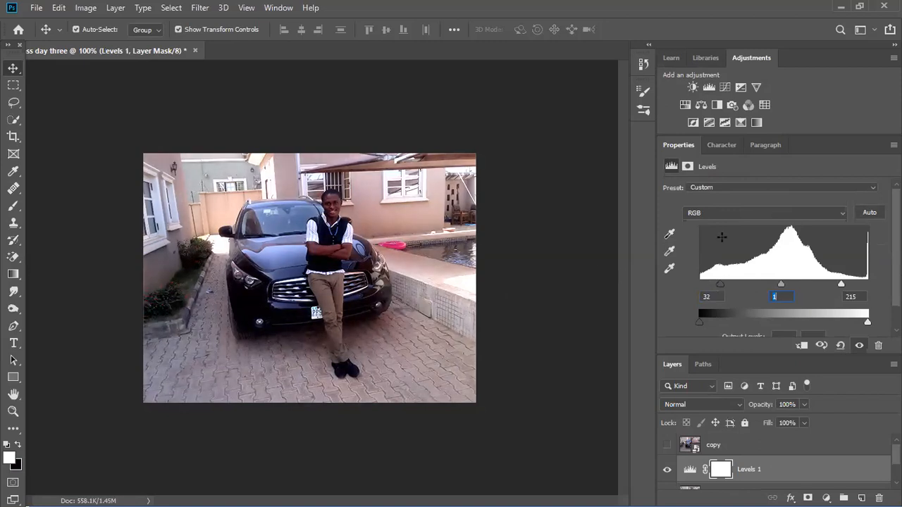
left_click(569, 314)
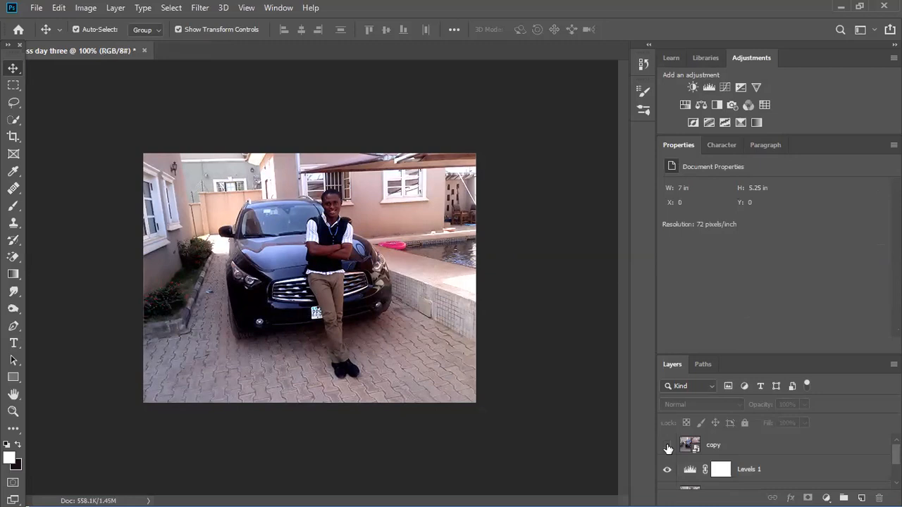
Step: Compare the corrected photo with the original by toggling the "copy" layer's visibility and inspecting the result at 200%
left_click(667, 446)
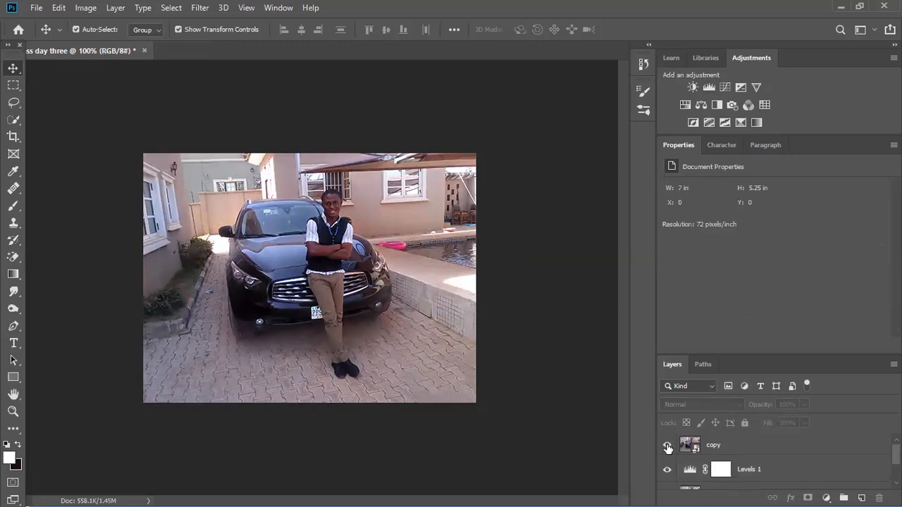
left_click(667, 447)
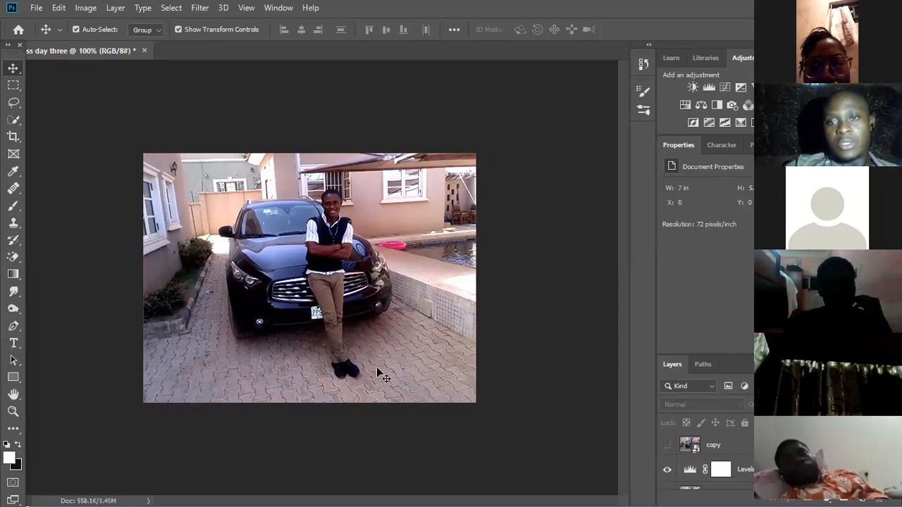
left_click(668, 446)
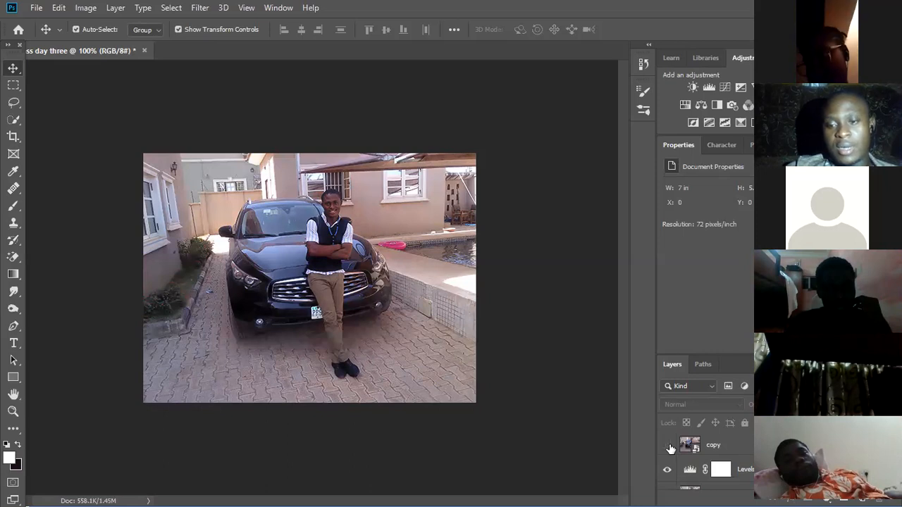
left_click(669, 446)
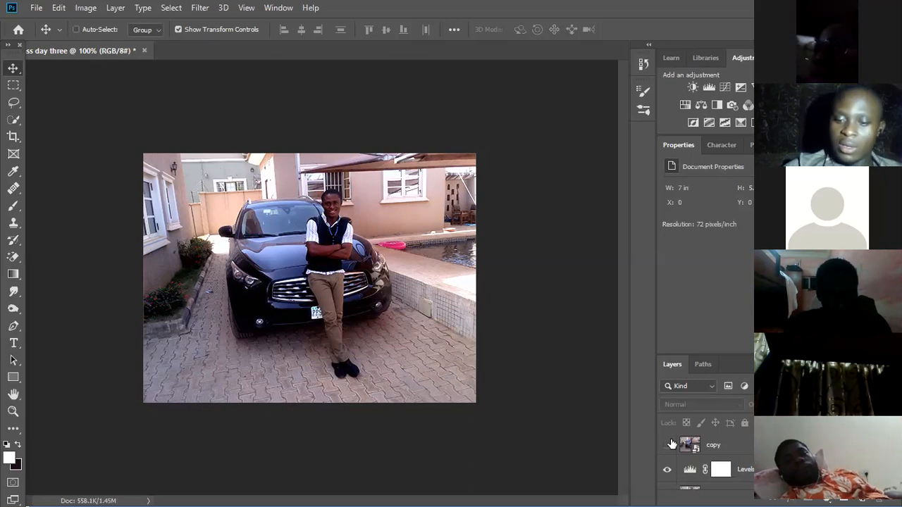
key("ctrl+plus")
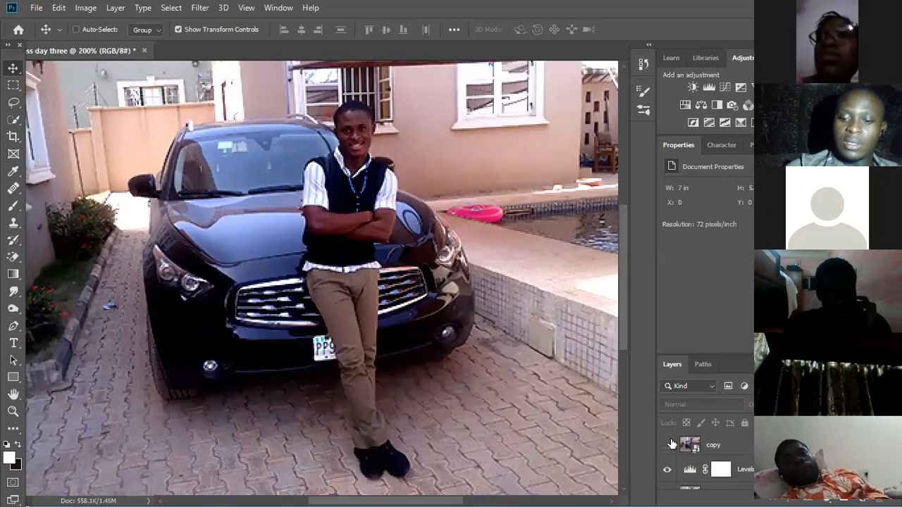
key("ctrl+minus")
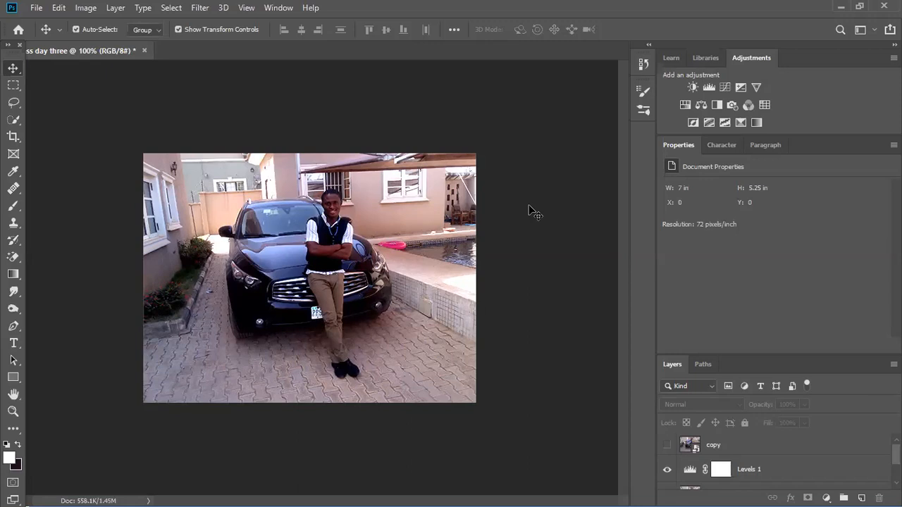
key("ctrl")
scroll(785, 465, "down", 2)
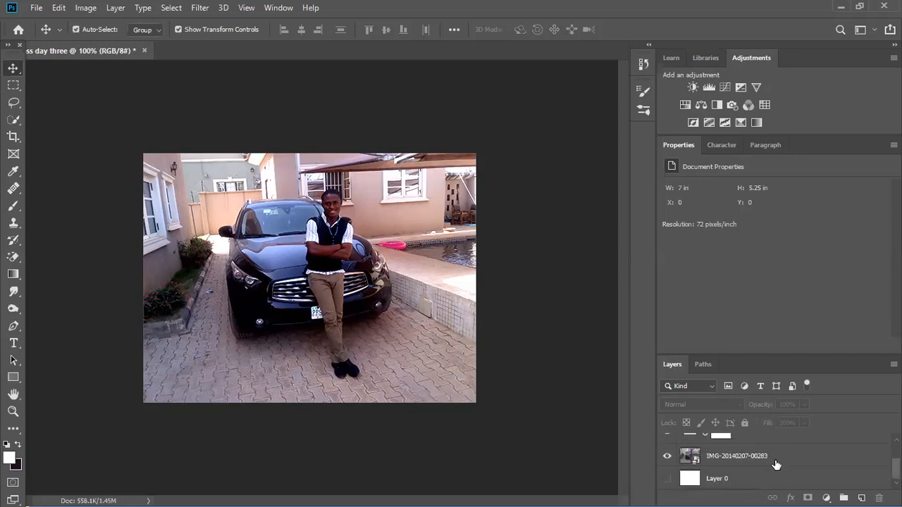
scroll(754, 475, "up", 1)
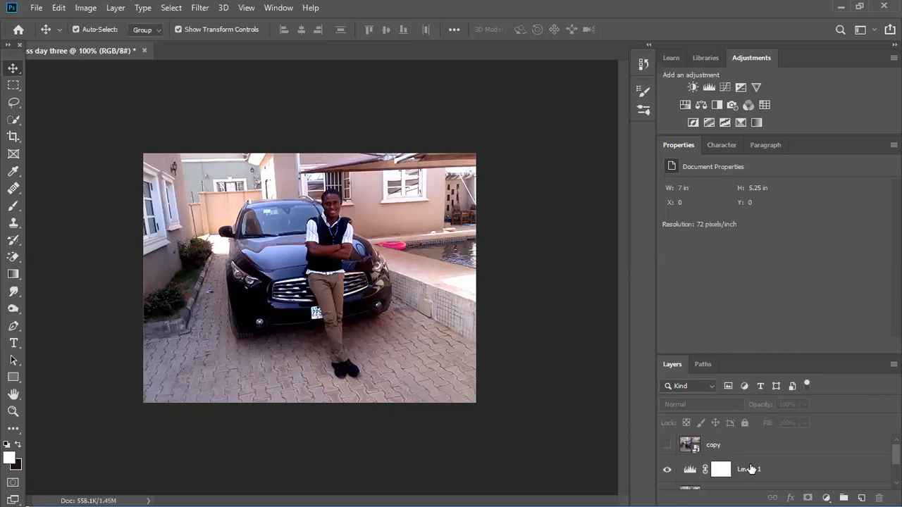
scroll(750, 469, "down", 1)
left_click(748, 463)
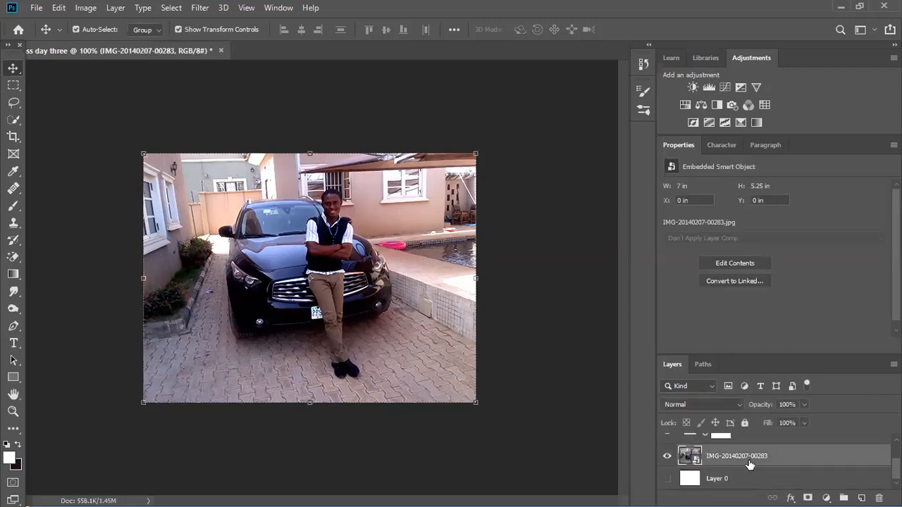
key("ctrl")
scroll(680, 484, "up", 2)
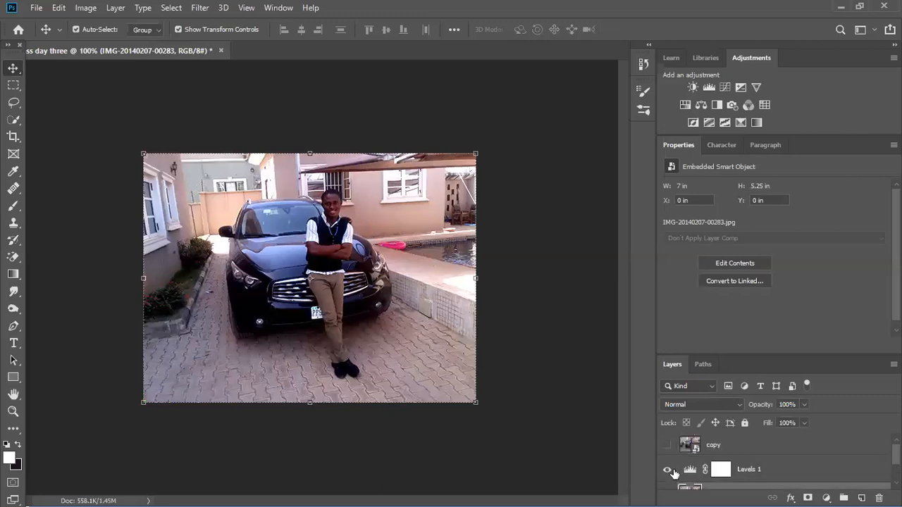
scroll(671, 469, "down", 1)
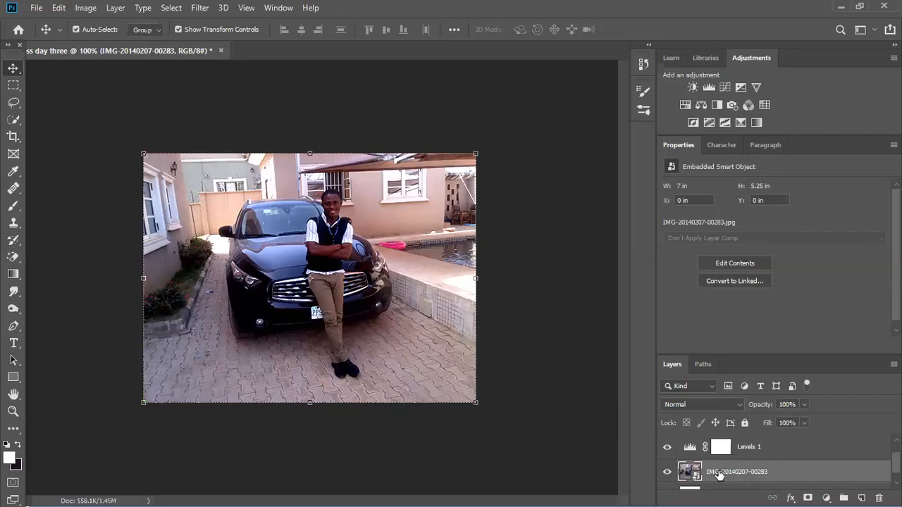
left_click(666, 448)
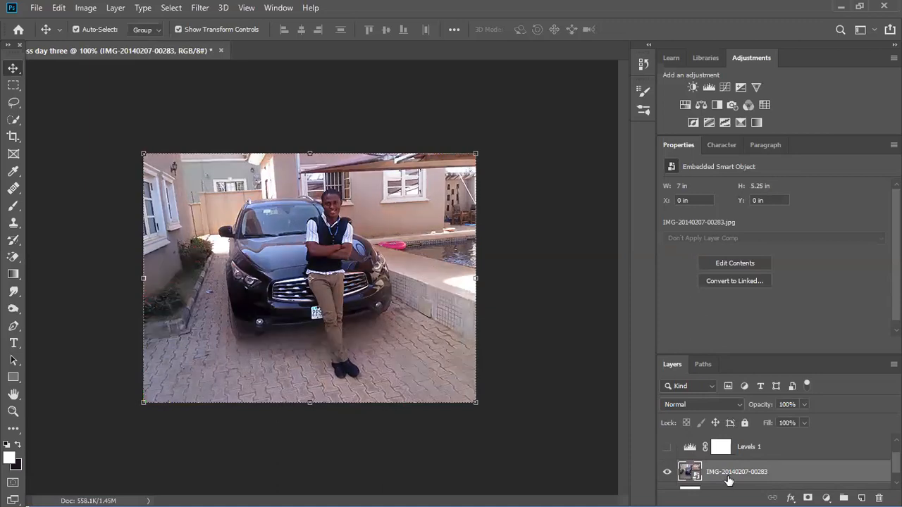
key("ctrl")
left_click(401, 311)
left_click(400, 311)
key("ctrl")
left_click(86, 9)
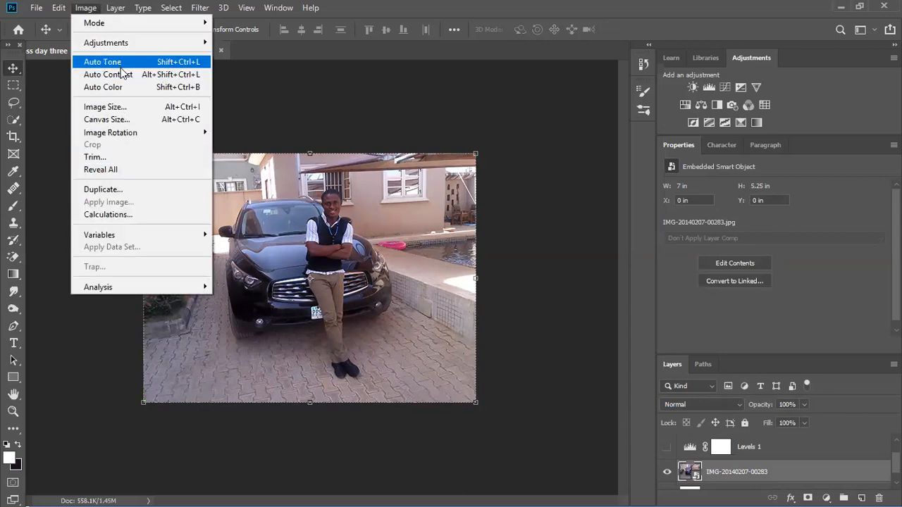
Step: Add a Levels and a Color Balance adjustment above the photo, setting the midtones' red, green and blue shifts to +100 each
left_click(707, 88)
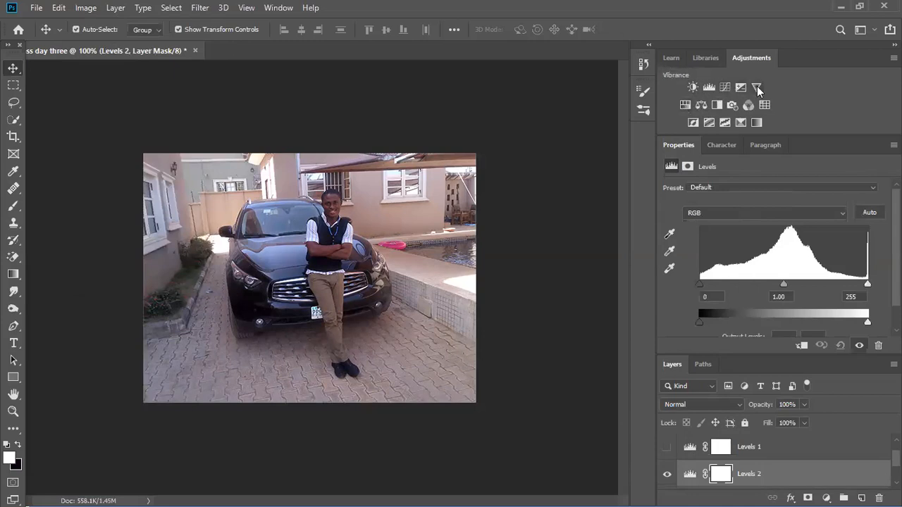
left_click(701, 105)
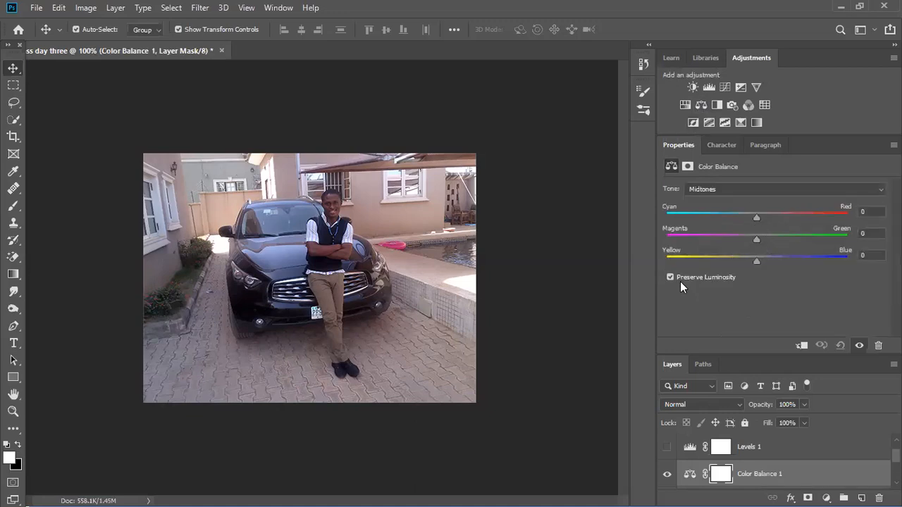
left_click(749, 189)
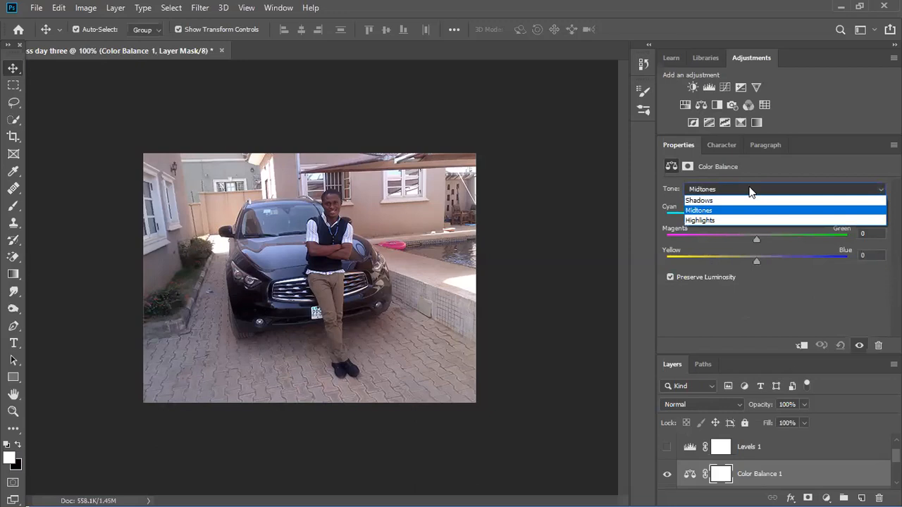
left_click(739, 209)
left_click(845, 215)
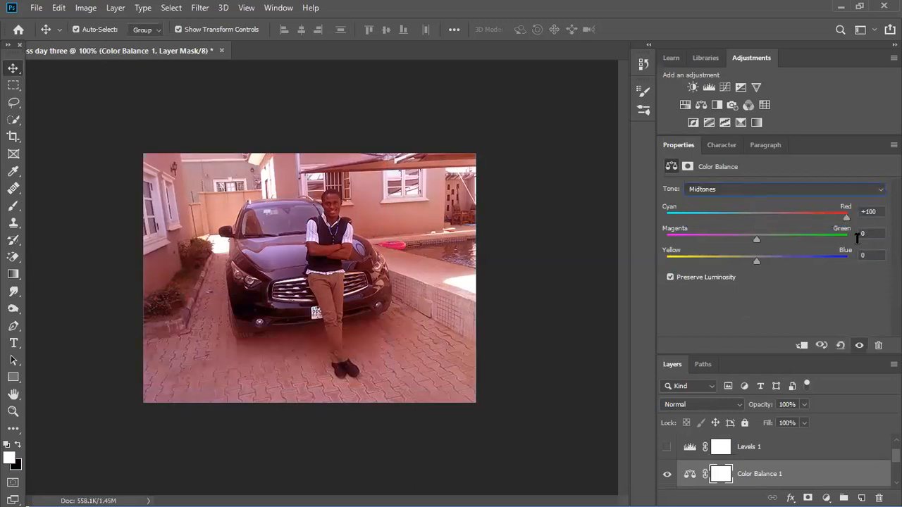
left_click_drag(756, 238, 869, 239)
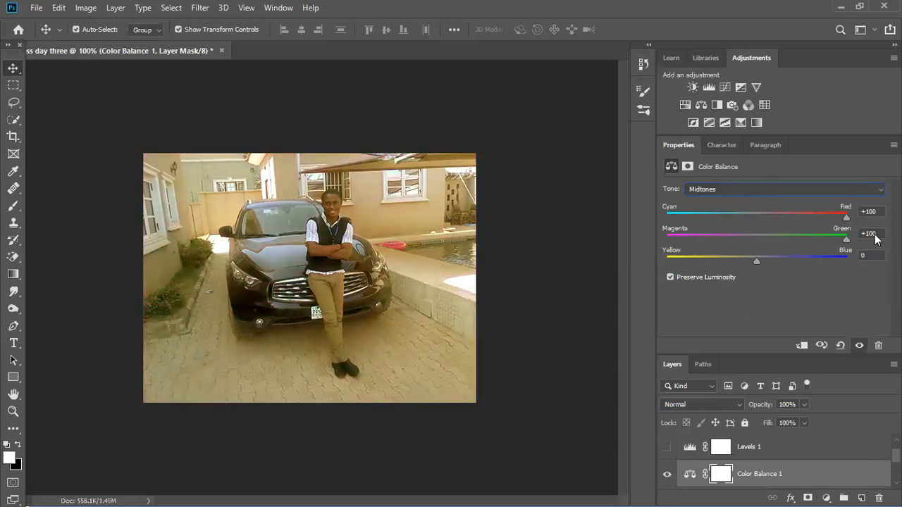
left_click_drag(754, 260, 853, 278)
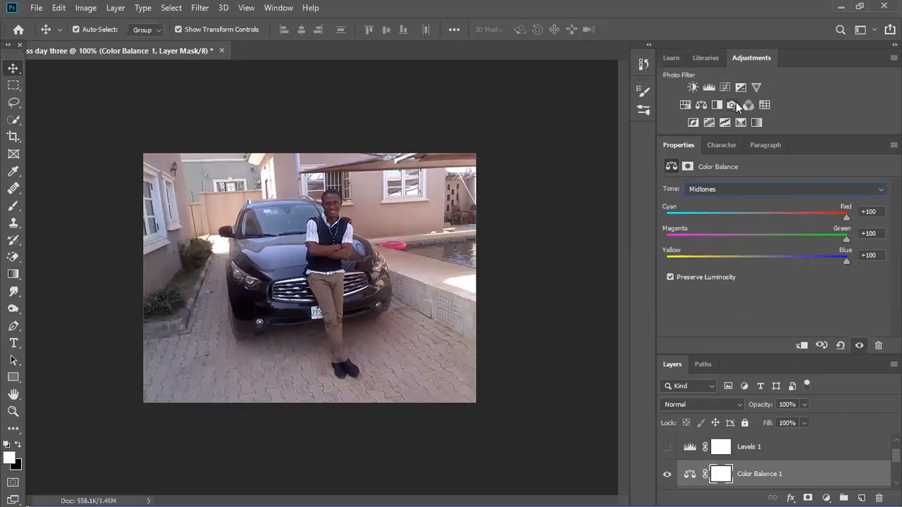
Step: Add a Vibrance adjustment above the Color Balance layer, with Vibrance at +100 and Saturation at -100
left_click(755, 87)
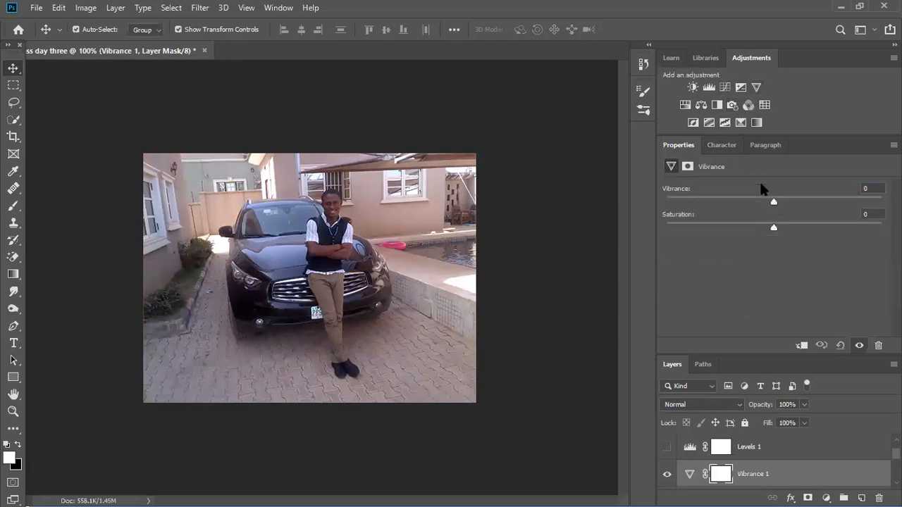
left_click_drag(774, 204, 592, 217)
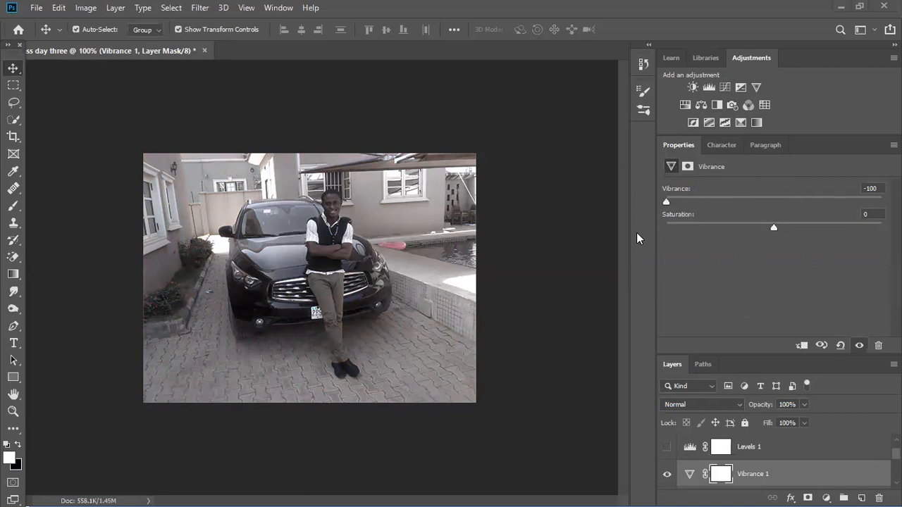
left_click_drag(666, 202, 578, 242)
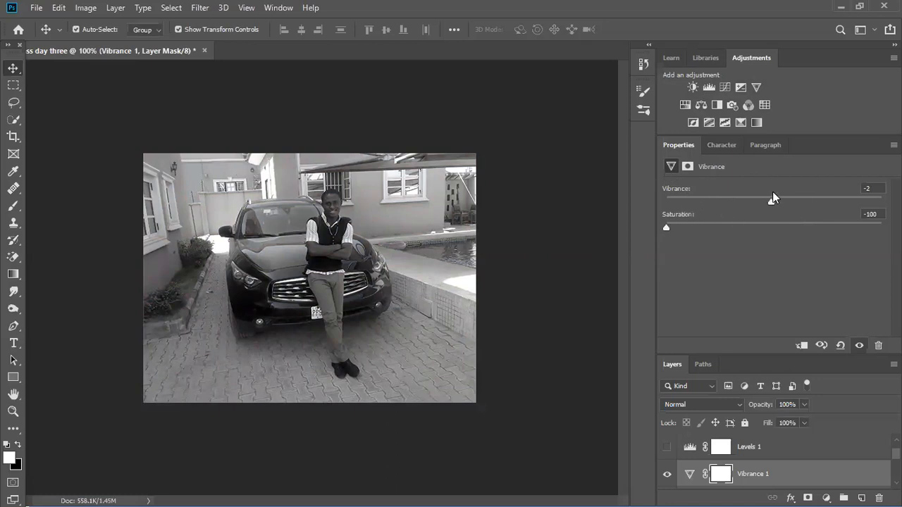
left_click_drag(771, 205, 594, 250)
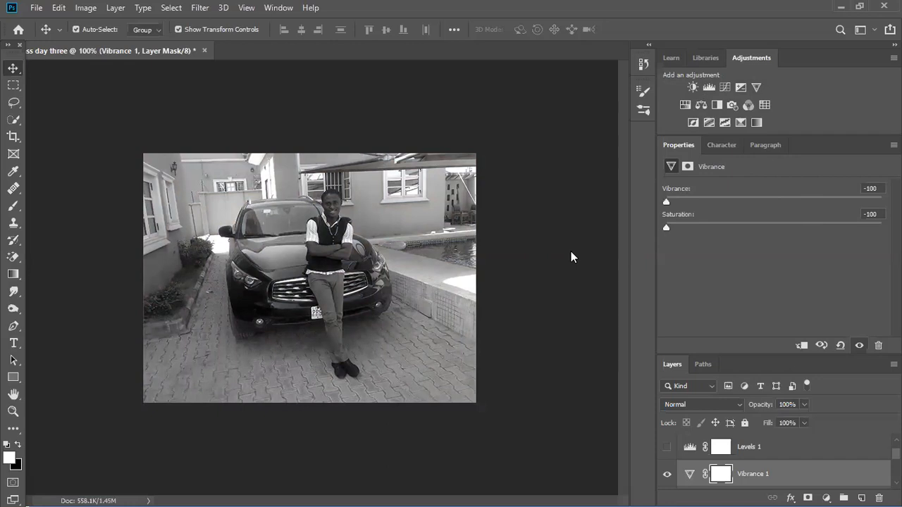
left_click_drag(665, 202, 880, 201)
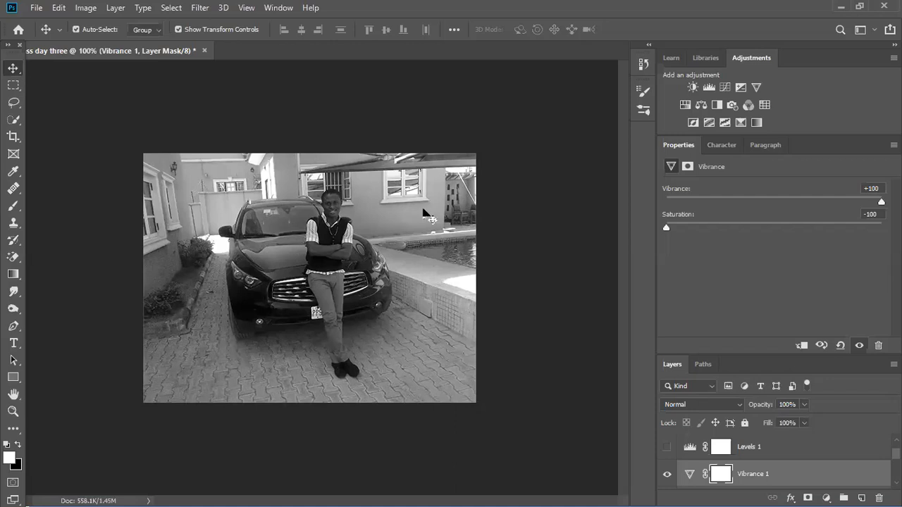
Step: Hide the Vibrance 1 and Color Balance 1 adjustments and show the "copy" layer
scroll(737, 444, "down", 1)
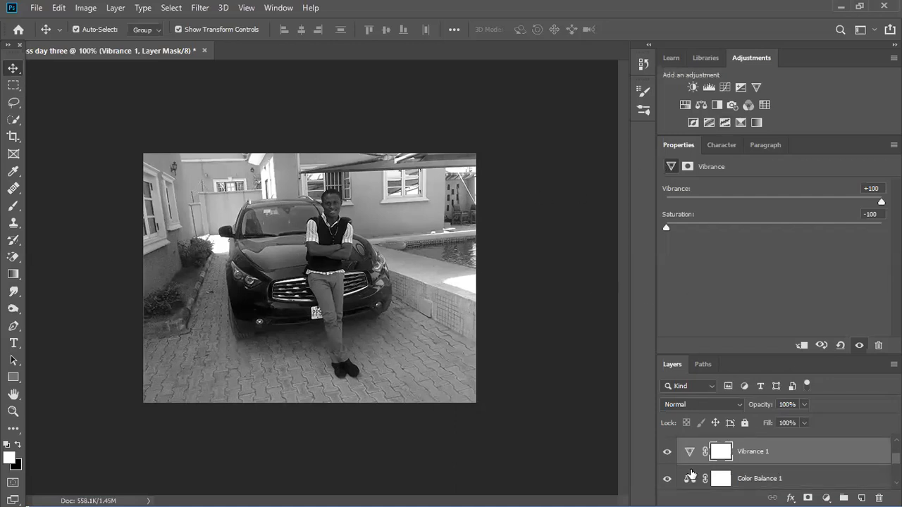
left_click(667, 461)
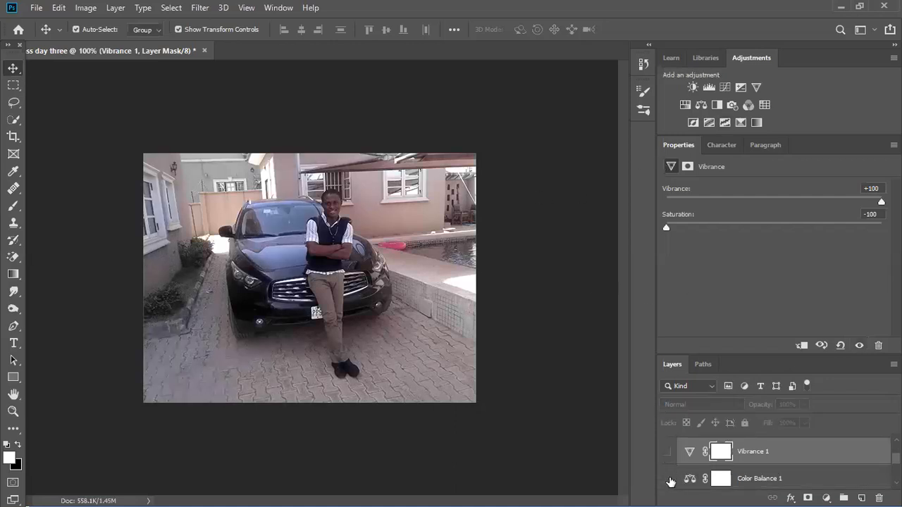
scroll(672, 462, "up", 2)
left_click(666, 444)
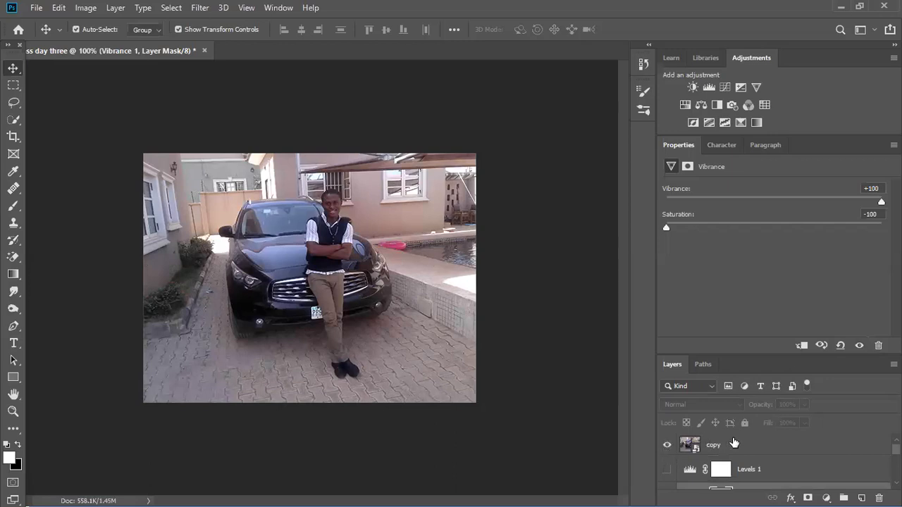
Step: Delete all the adjustment layers and the original photo layer, keeping only "copy" and Layer 0
left_click_drag(748, 469, 876, 494)
left_click_drag(751, 469, 878, 495)
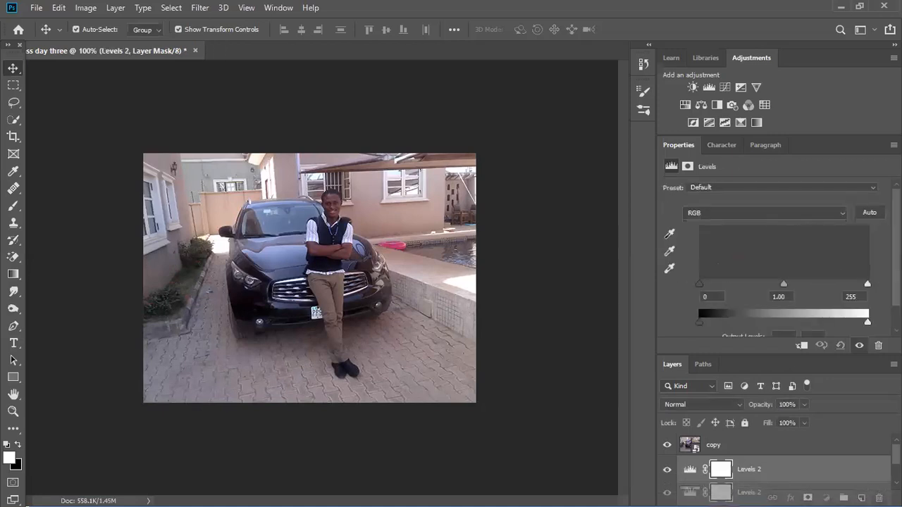
left_click(719, 477)
left_click(671, 468)
left_click_drag(677, 467, 878, 495)
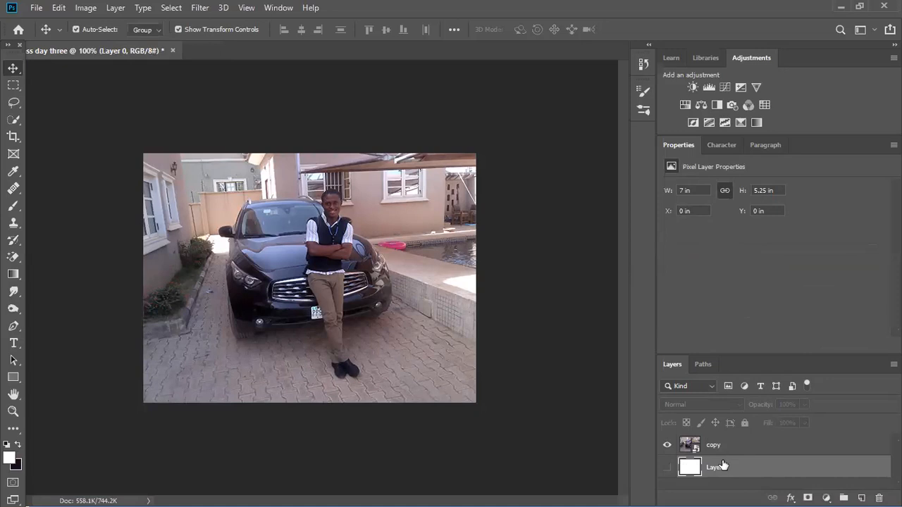
Step: Hide the "copy" layer, show the white Layer 0, and clear the layer selection
left_click(667, 444)
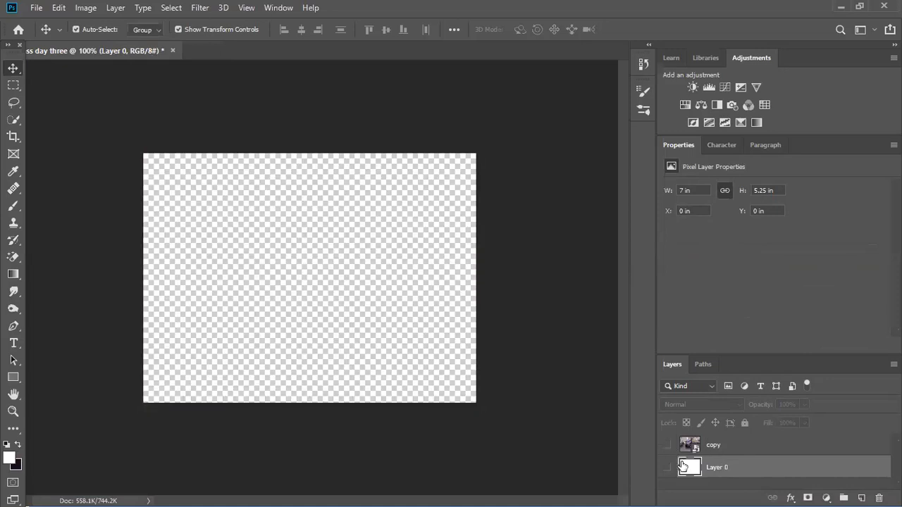
left_click(667, 467)
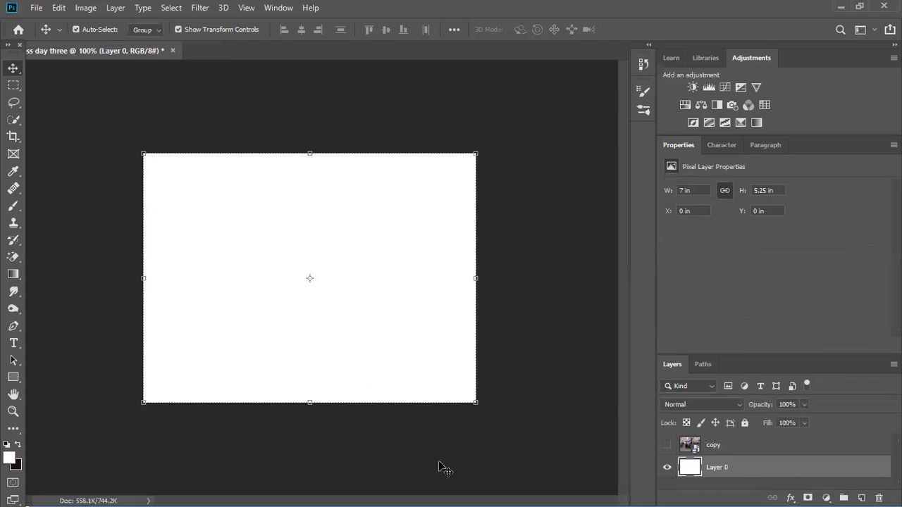
left_click(518, 296)
Step: Open the group photo _DSC9595.jpg from the Pictures folder
left_click(36, 9)
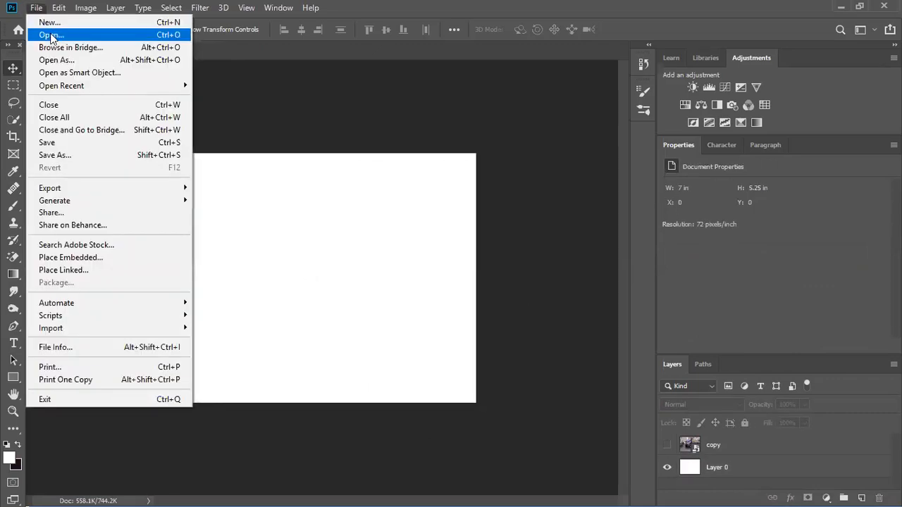
left_click(50, 35)
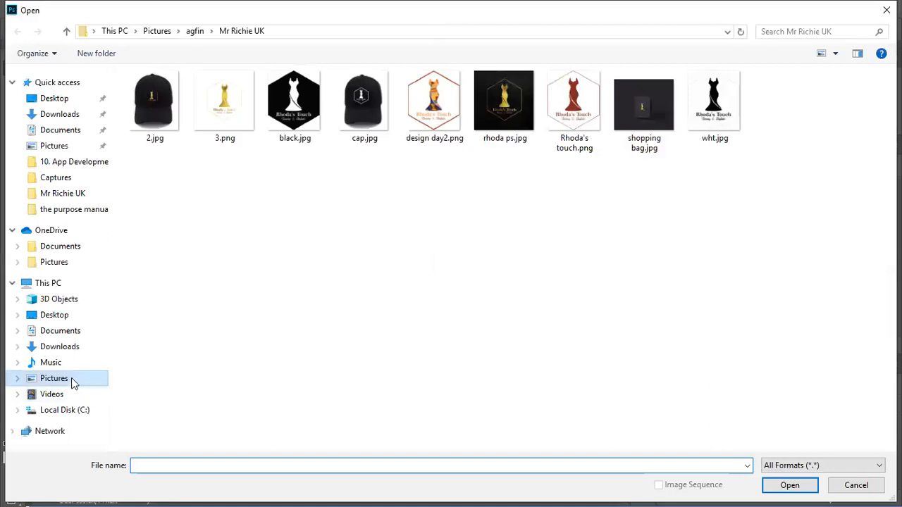
left_click(68, 381)
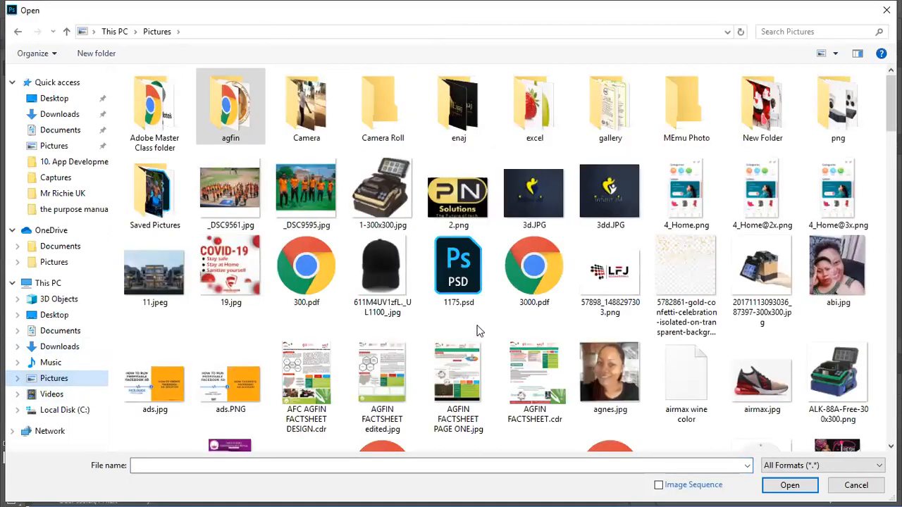
left_click(301, 180)
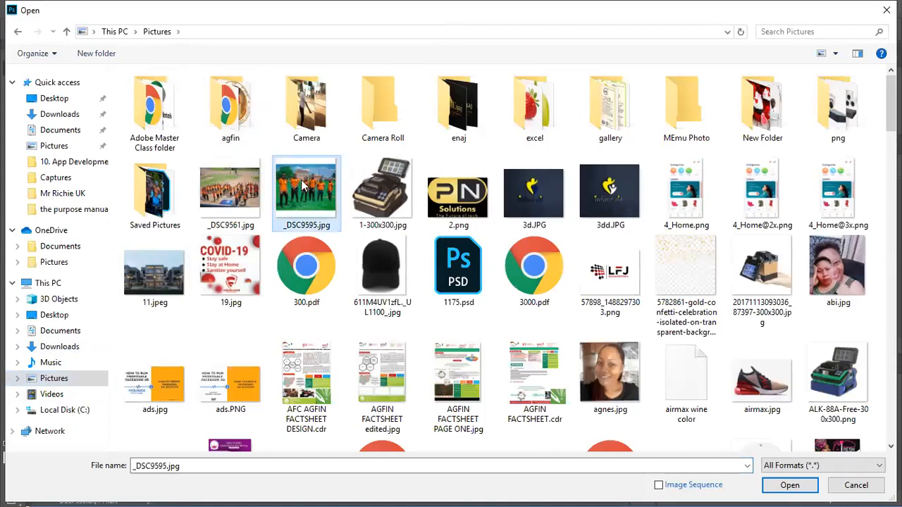
left_click(777, 485)
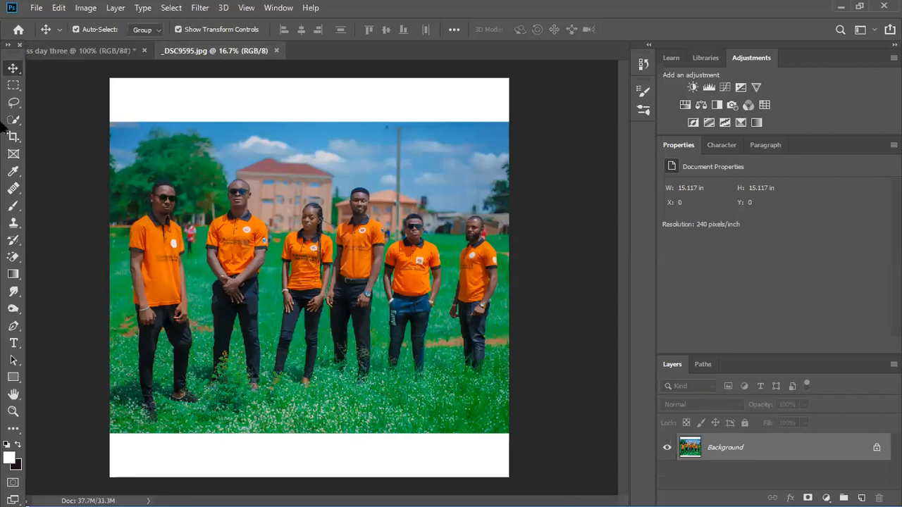
Step: Crop away the white bands above and below the group photo
left_click(13, 137)
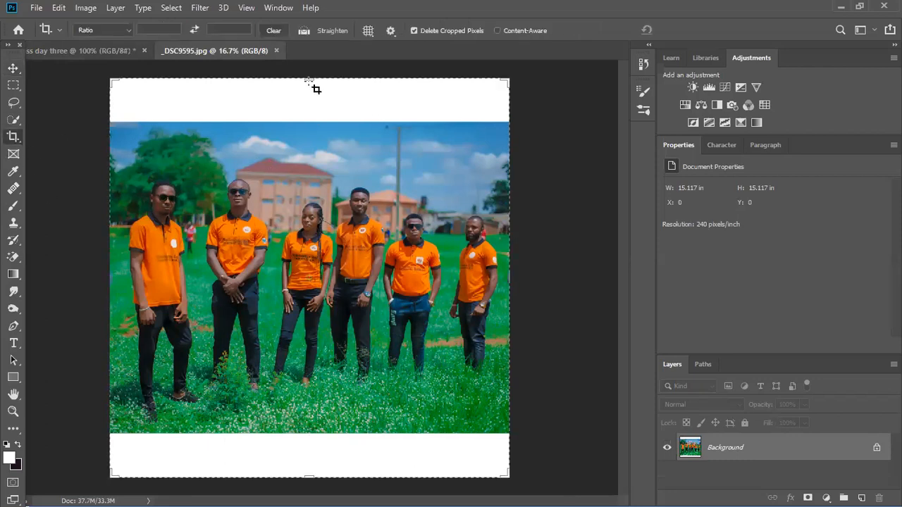
mouse_move(310, 81)
left_mouse_down()
mouse_move(304, 118)
mouse_move(303, 94)
mouse_move(300, 103)
left_mouse_up()
left_click_drag(311, 458, 305, 437)
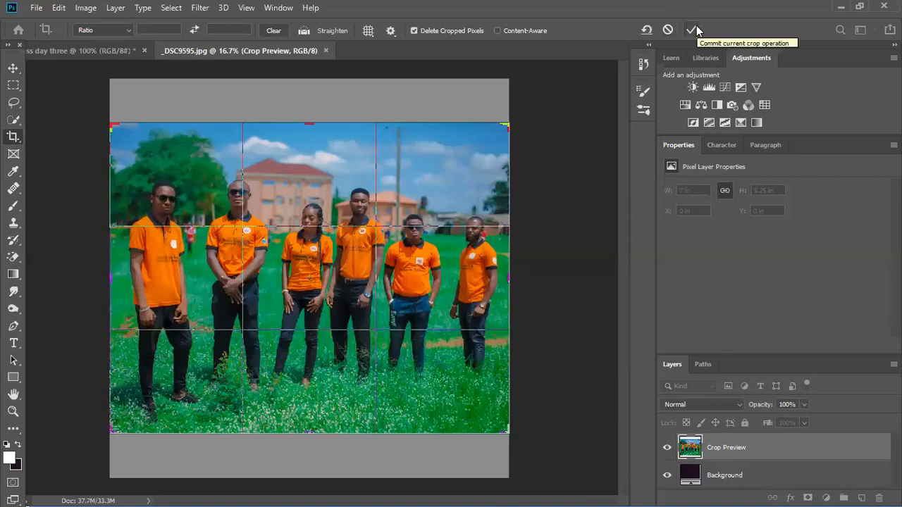
left_click(694, 29)
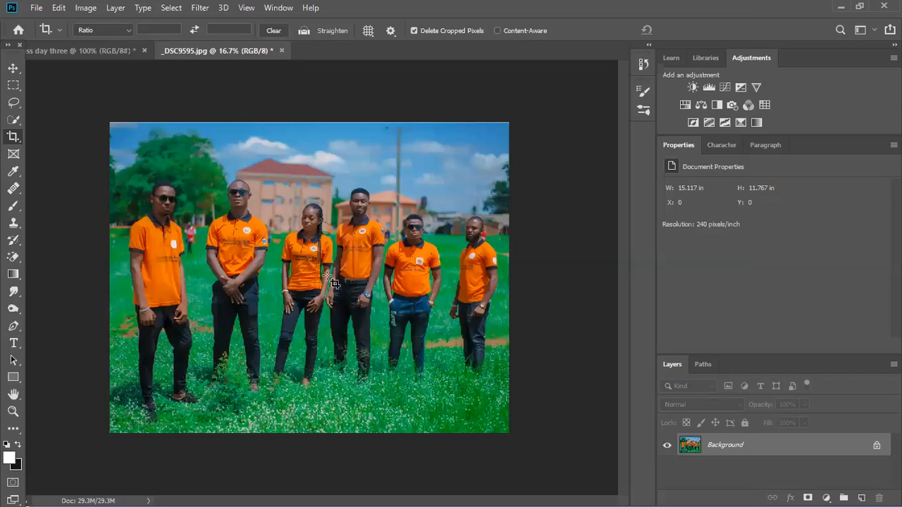
scroll(328, 276, "up", 1)
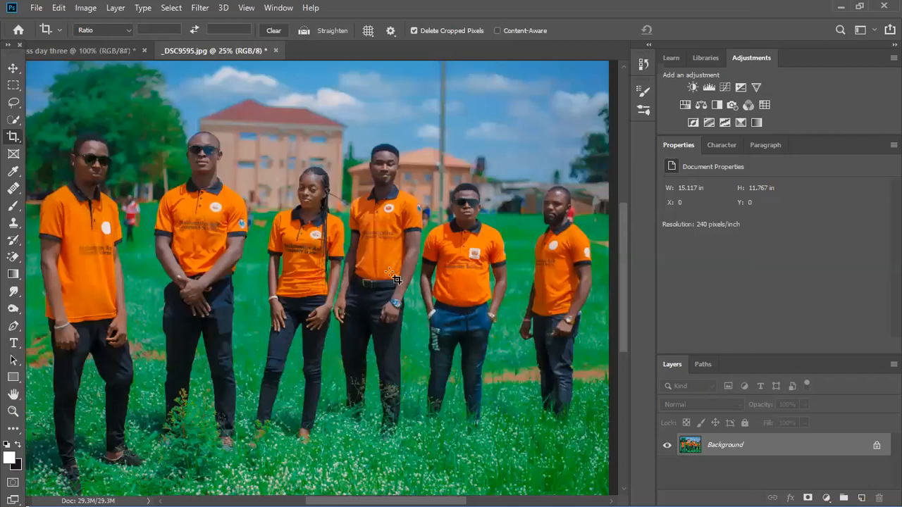
key("ctrl")
key("ctrl+0")
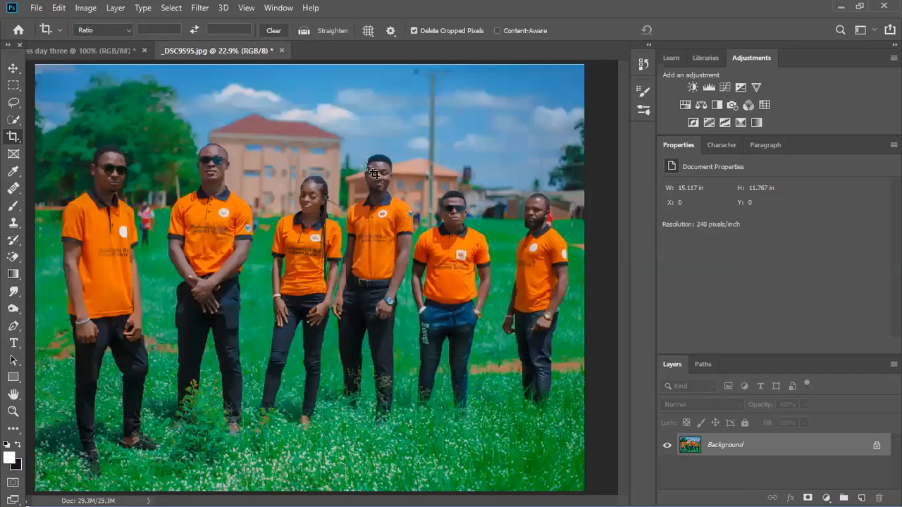
left_click(13, 68)
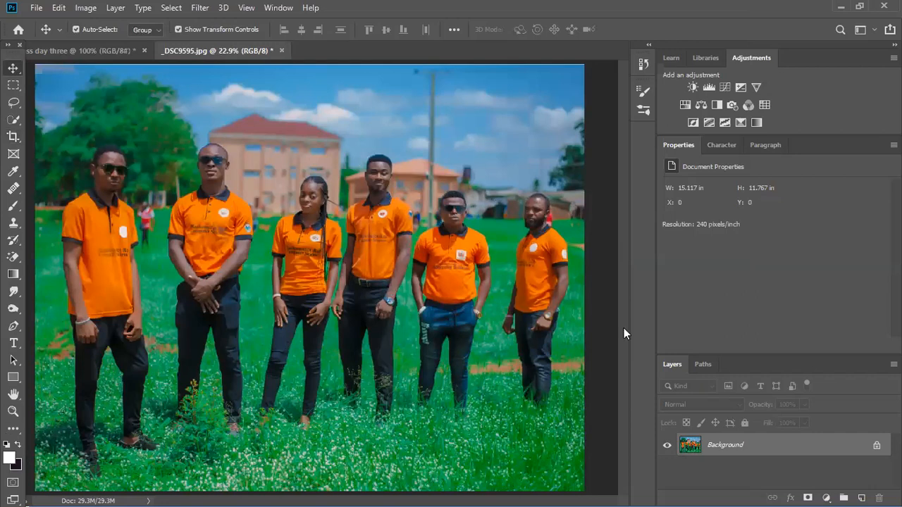
Step: Start a text layer on the grass at the feet of the group and set its font size to 72 pt
left_click(14, 345)
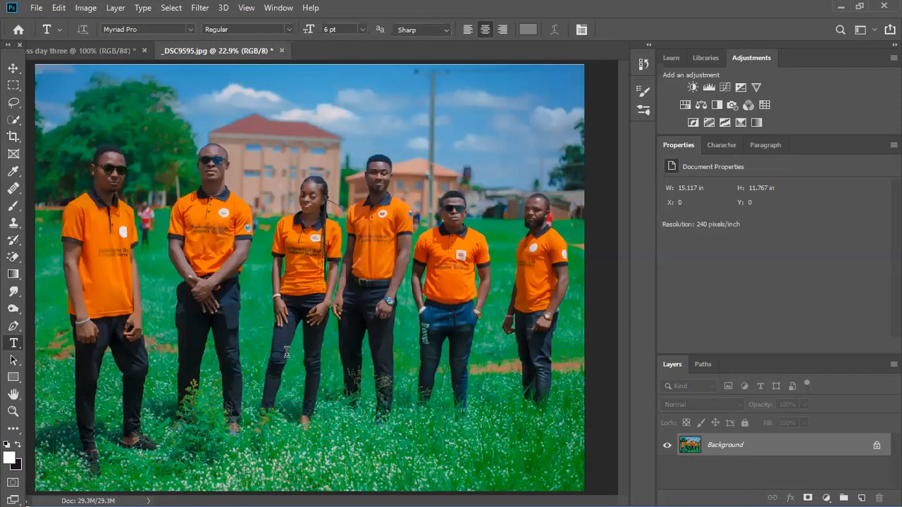
left_click(311, 427)
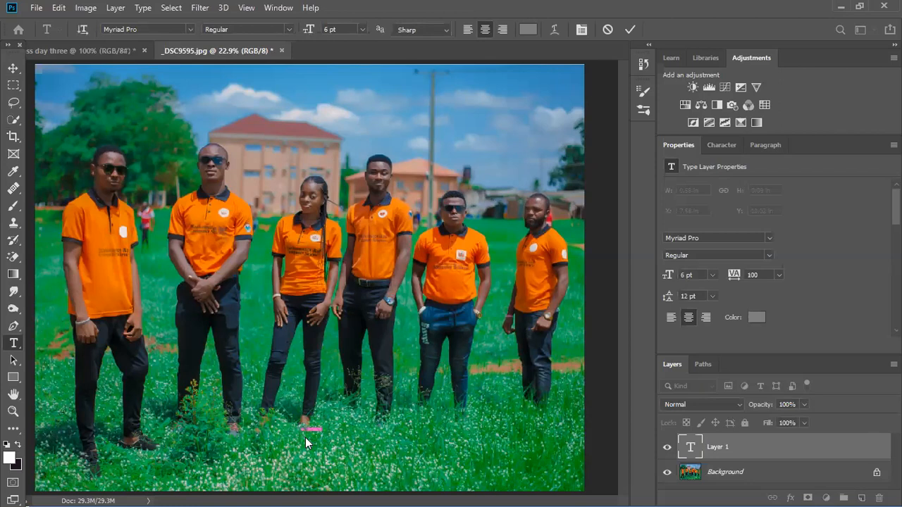
left_click(363, 29)
left_click(339, 187)
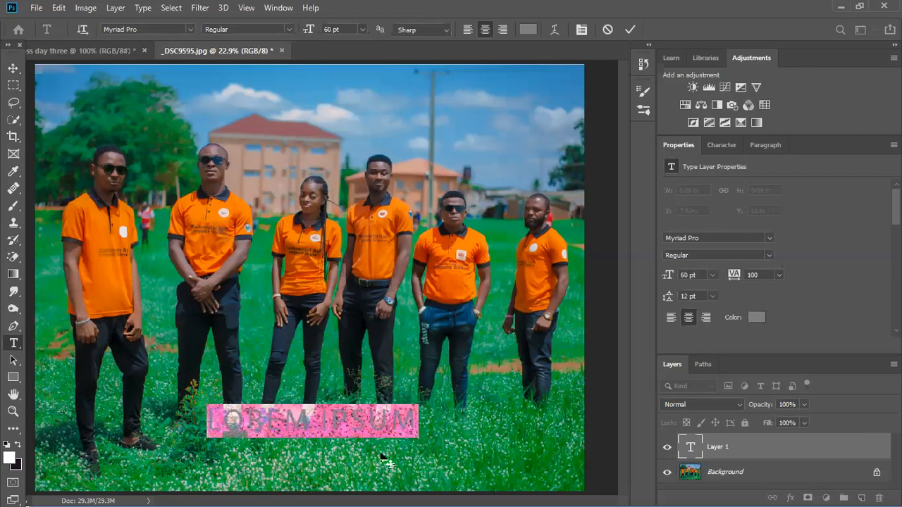
left_click(363, 29)
left_click(345, 198)
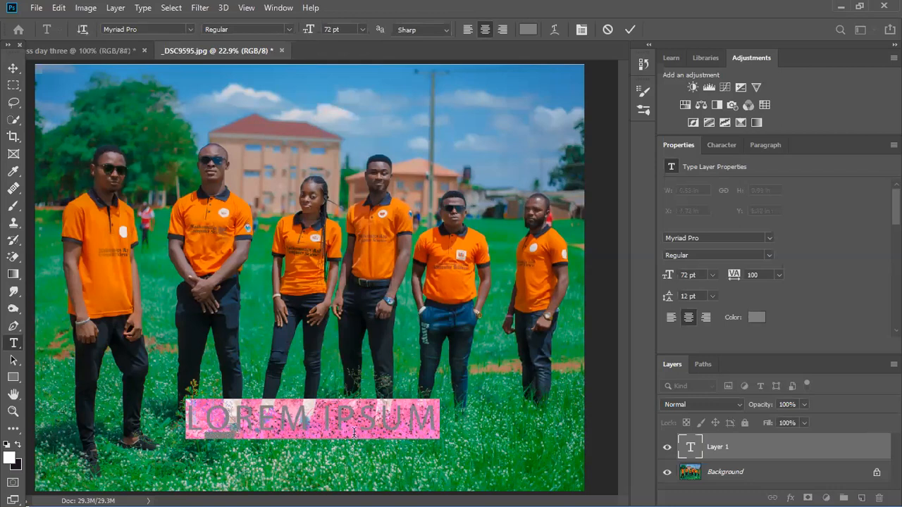
Step: Enter the text "AMACCOSS 2014 ALUMNI" in the new text layer and commit it
type("A")
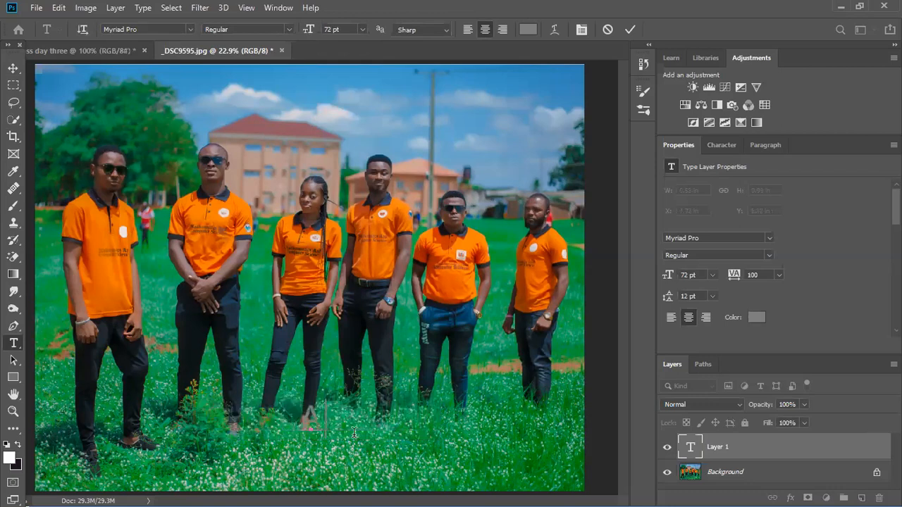
type("MAC")
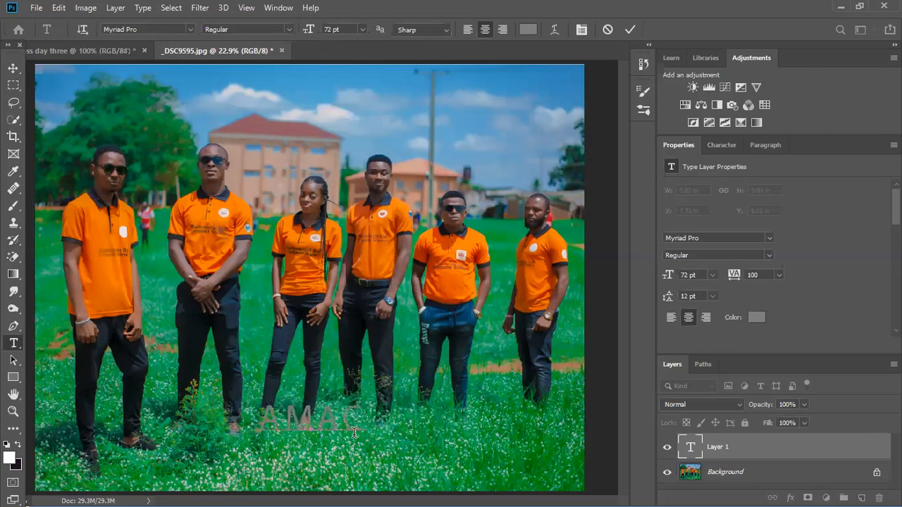
type("COS")
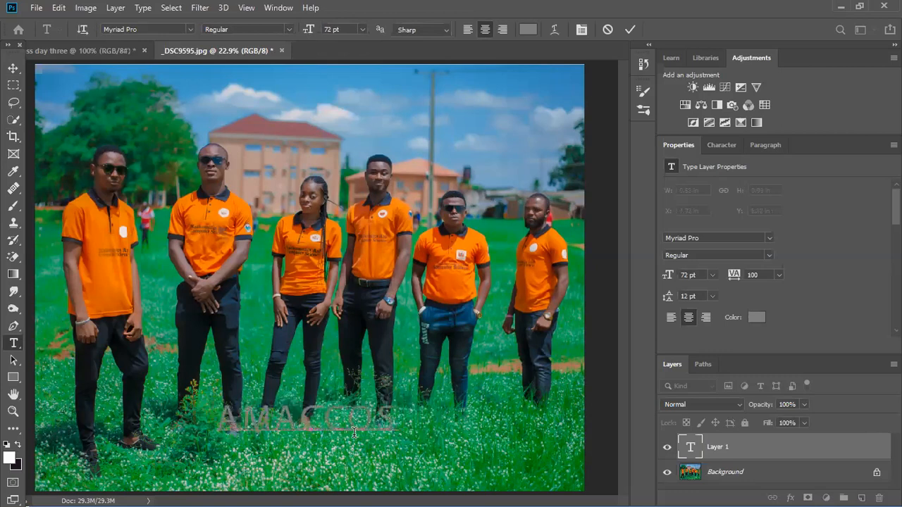
type("S")
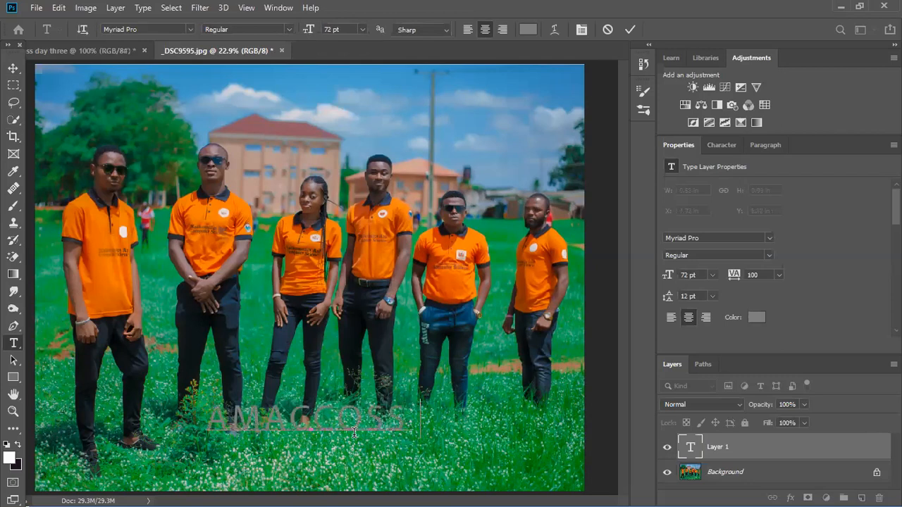
type(" 2014 SE")
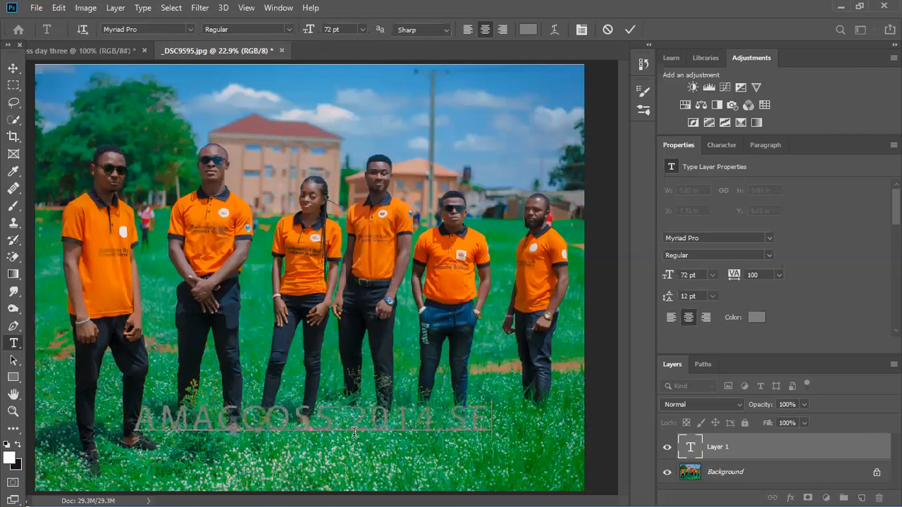
key("BackSpace")
key("BackSpace")
type("ALU")
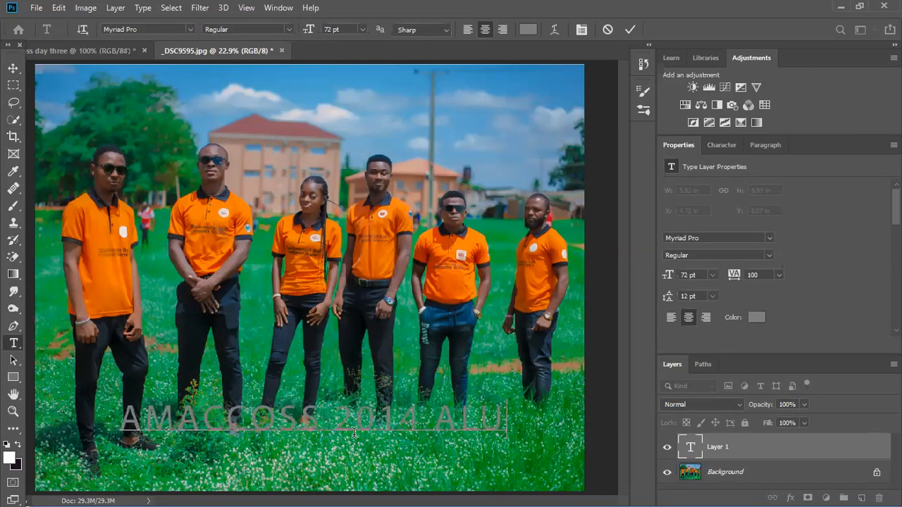
type("MNI")
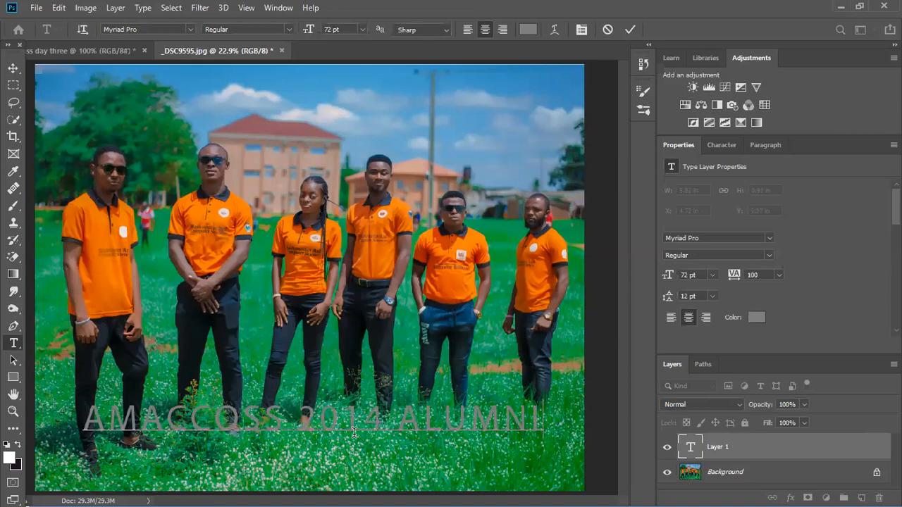
key("BackSpace")
key("BackSpace")
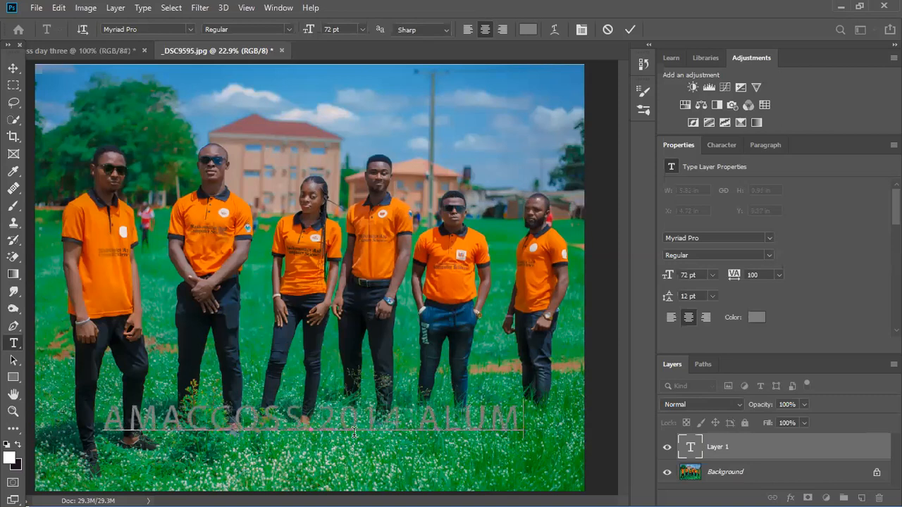
type("NI")
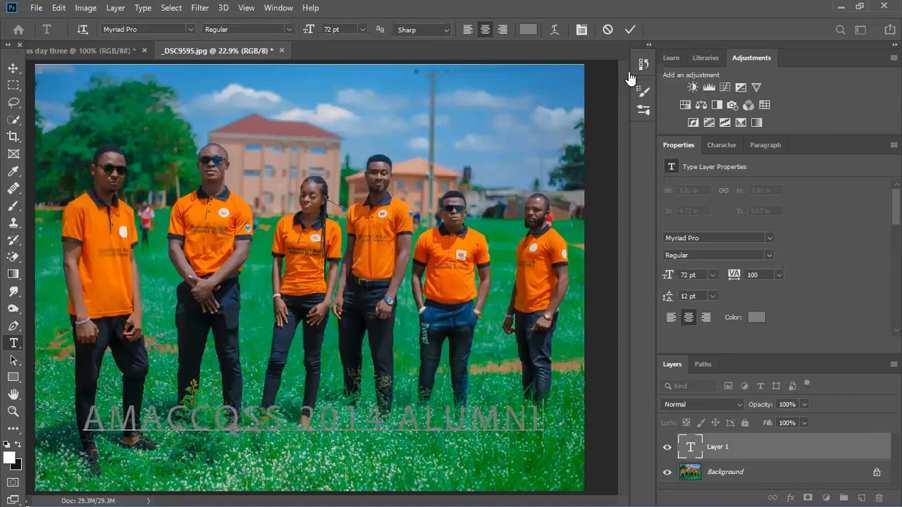
left_click(625, 32)
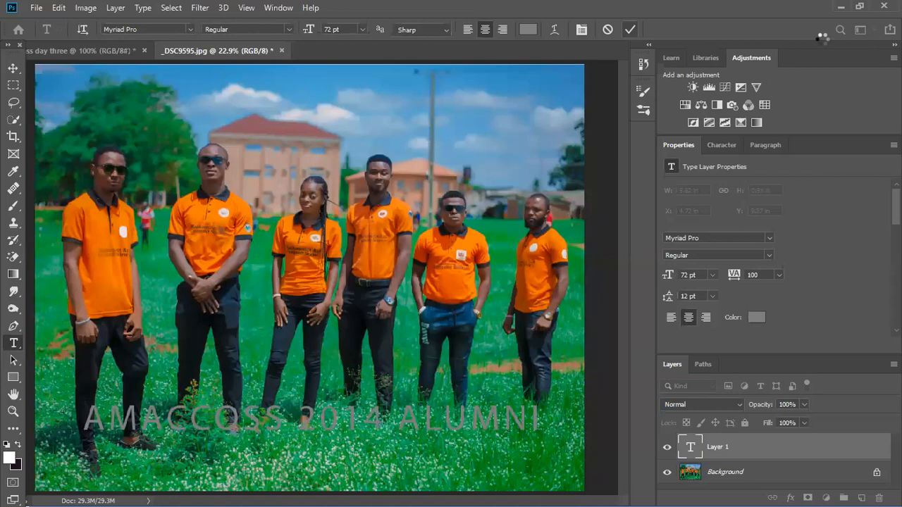
left_click(13, 68)
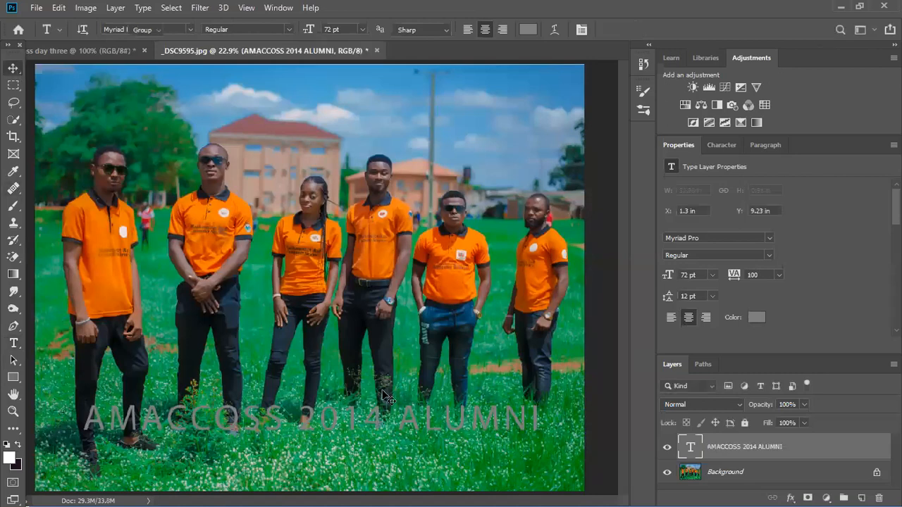
Step: Try red and black for the "AMACCOSS 2014 ALUMNI" text and set its color to white (ffffff)
left_click(755, 318)
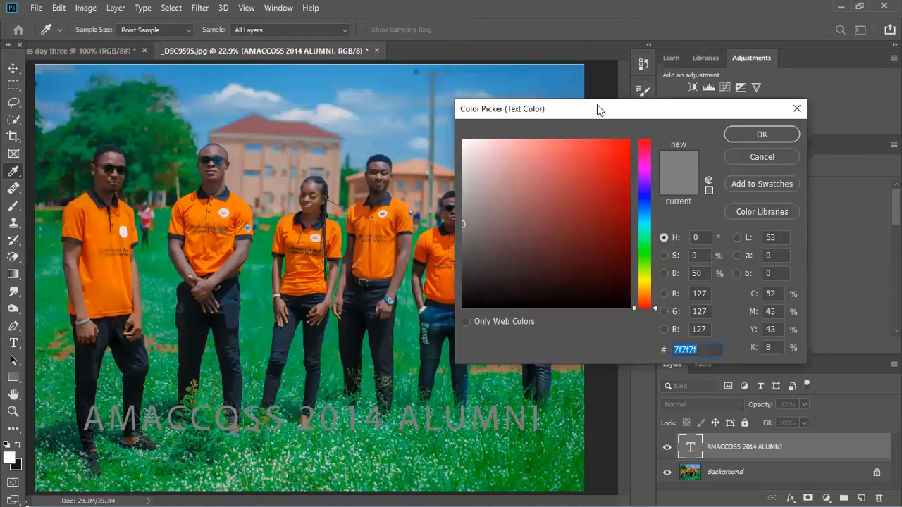
left_click_drag(597, 104, 733, 39)
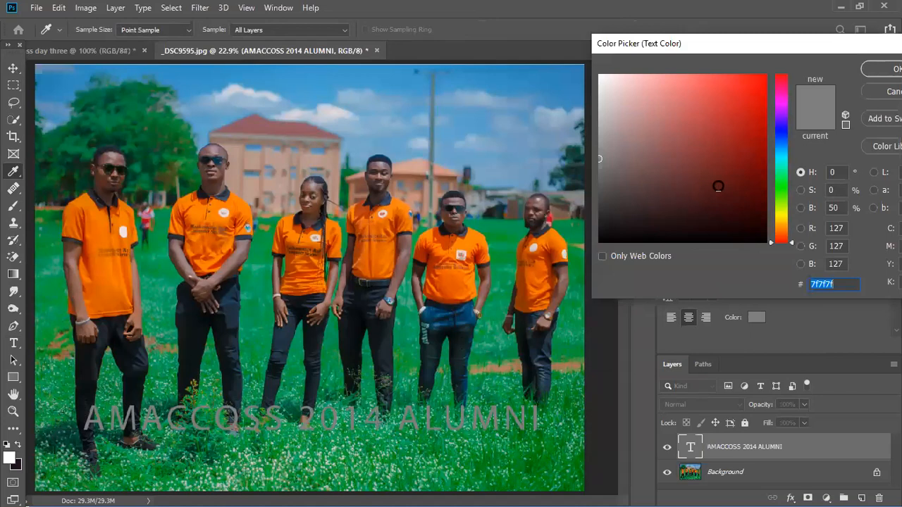
left_click_drag(619, 77, 555, 59)
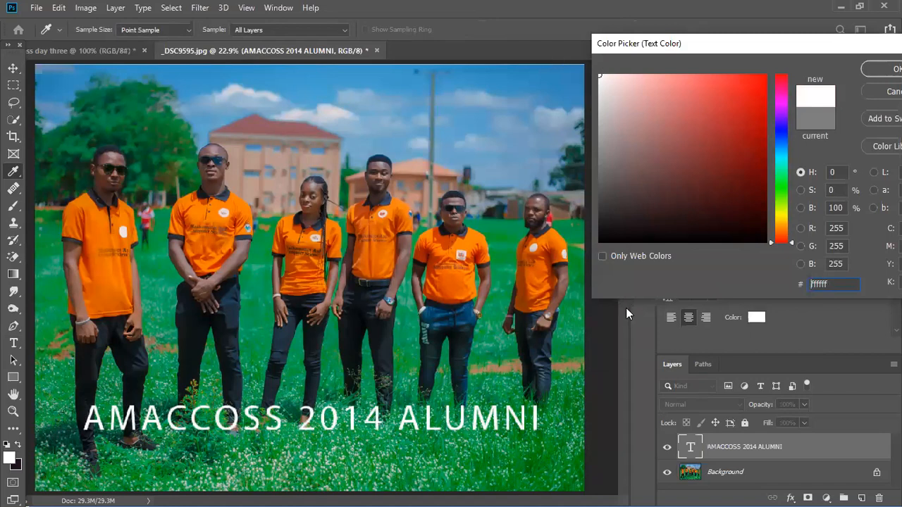
left_click_drag(724, 138, 786, 60)
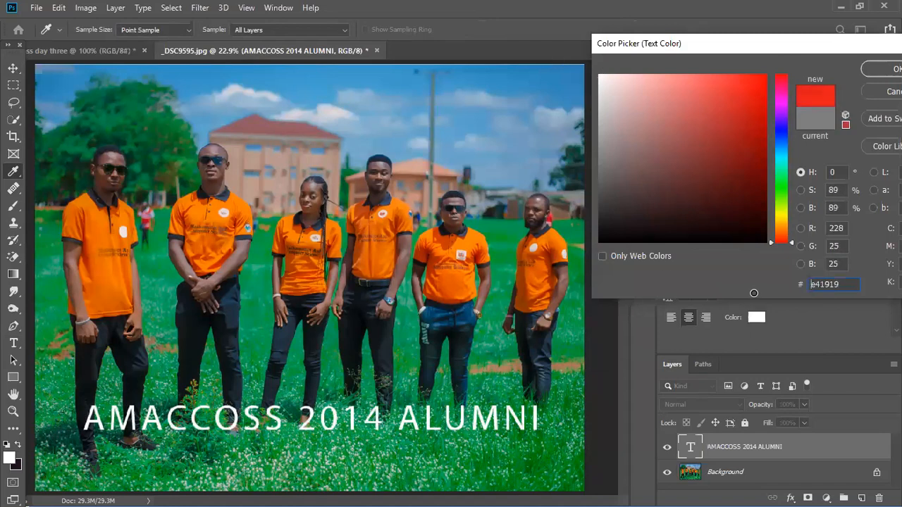
left_click_drag(732, 171, 773, 262)
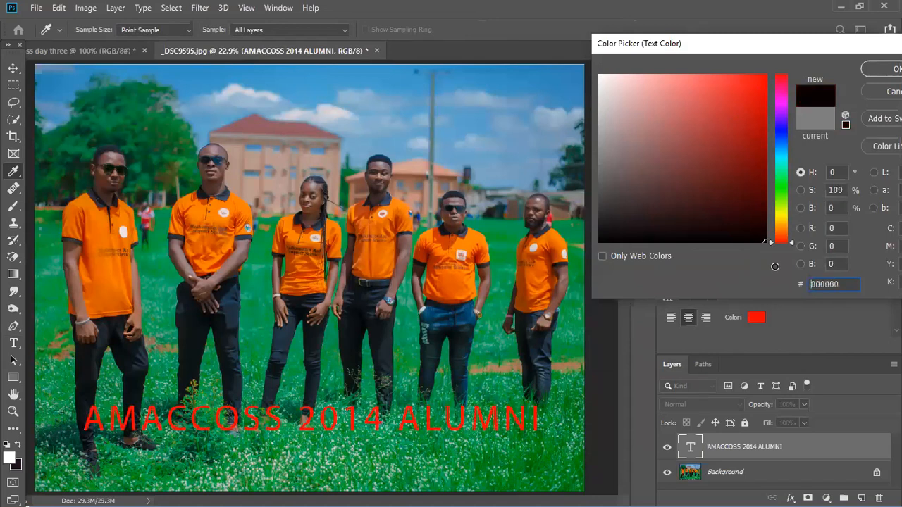
type("ffffff")
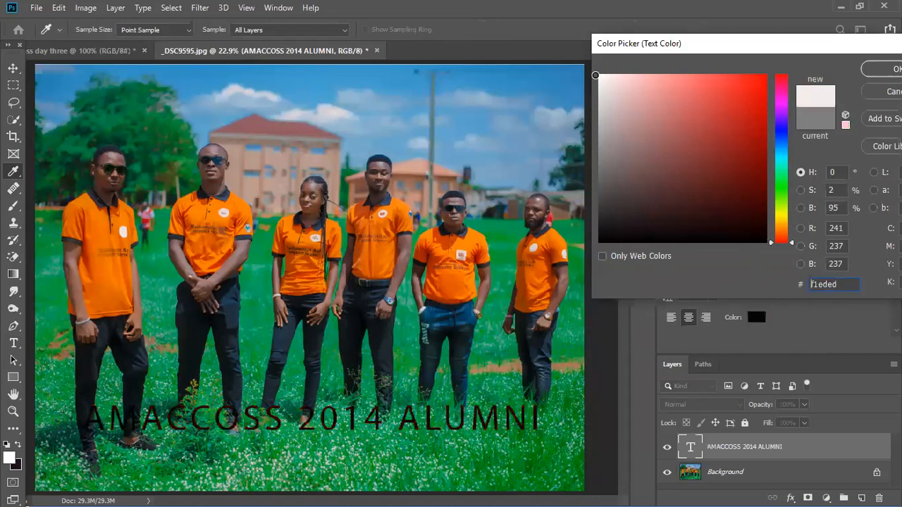
left_click(881, 68)
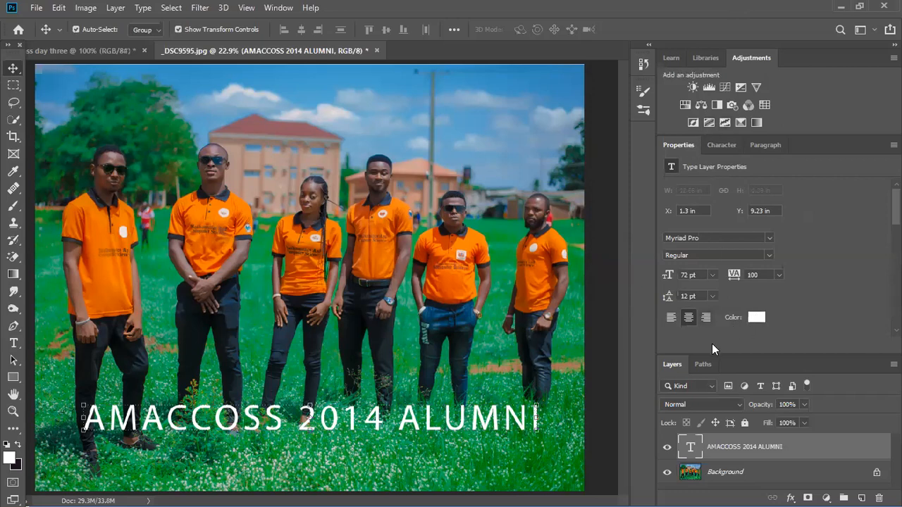
Step: Try red, a magenta hue and the web-only color range for the "AMACCOSS 2014 ALUMNI" text
left_click(756, 318)
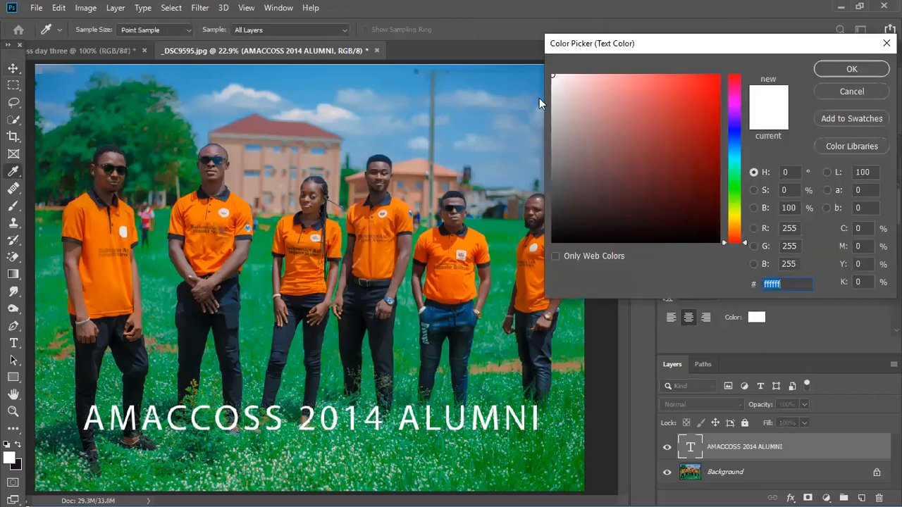
mouse_move(633, 123)
left_mouse_down()
mouse_move(700, 92)
mouse_move(716, 72)
left_mouse_up()
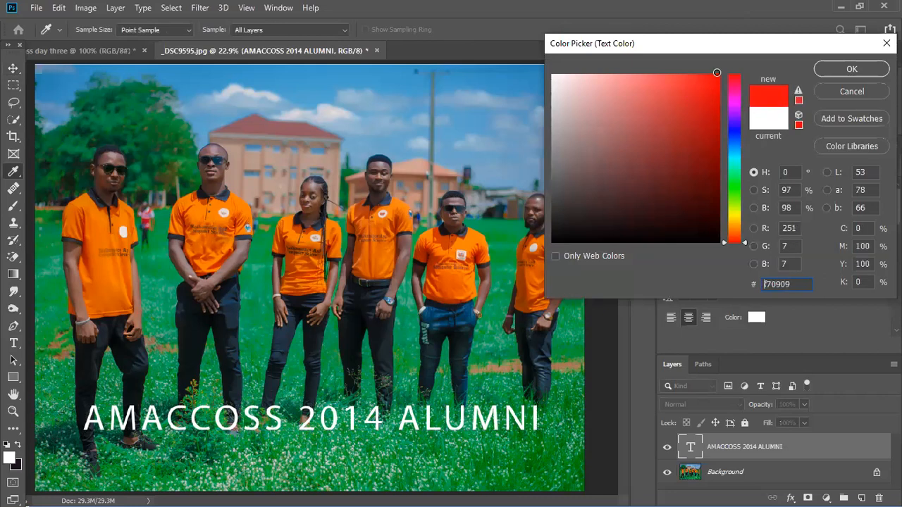
left_click(734, 102)
left_click_drag(632, 107, 552, 74)
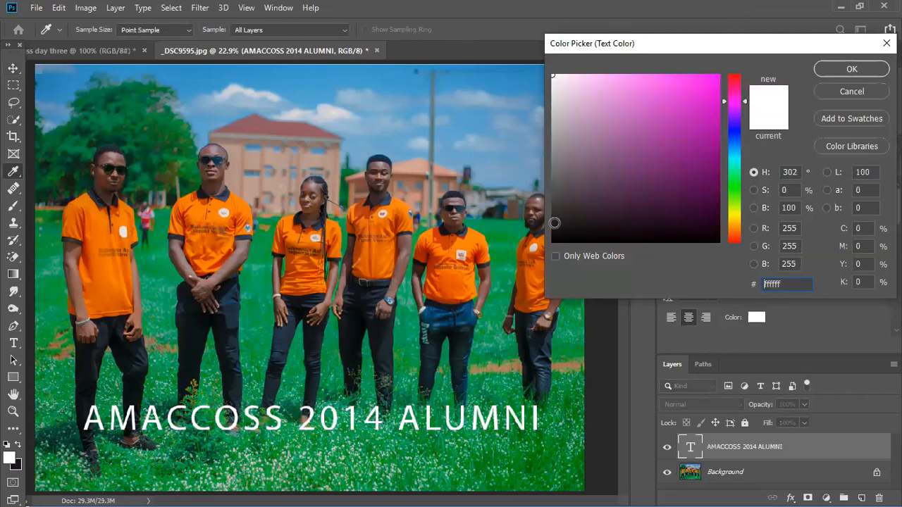
left_click(556, 256)
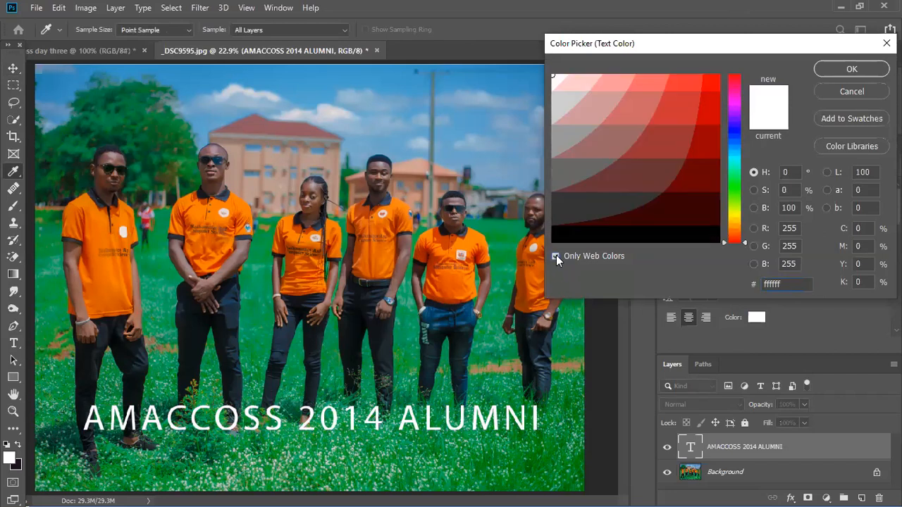
mouse_move(710, 82)
left_mouse_down()
mouse_move(571, 86)
mouse_move(558, 78)
left_mouse_up()
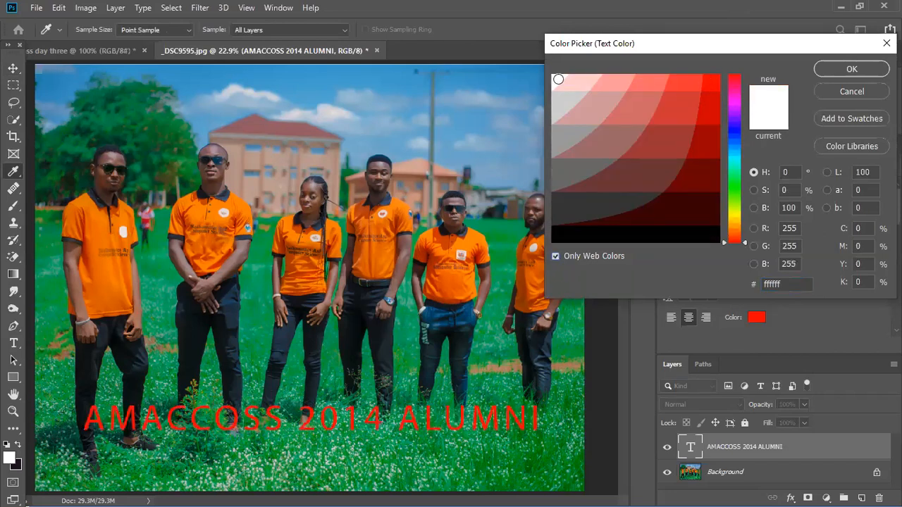
left_click(556, 256)
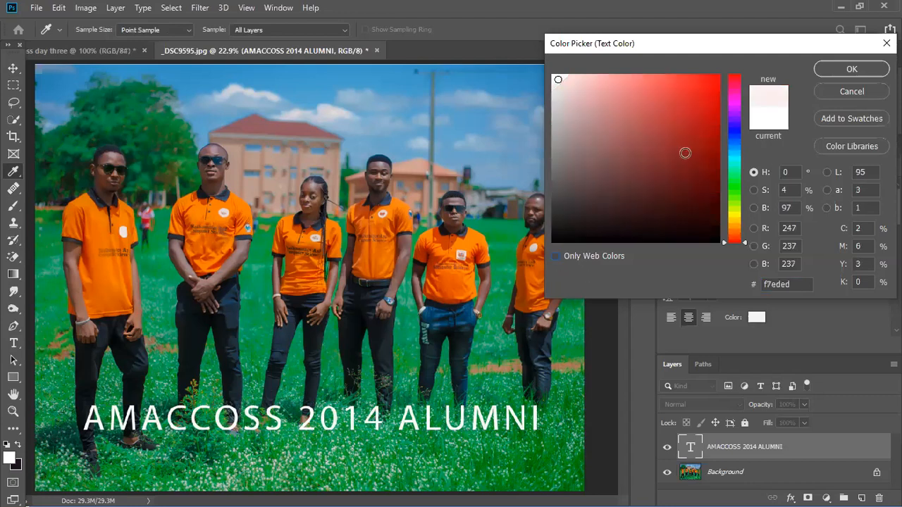
Step: Cycle the color picker through its HSB and RGB modes and apply white (ffffff) as the text color
left_click(753, 190)
left_click(753, 208)
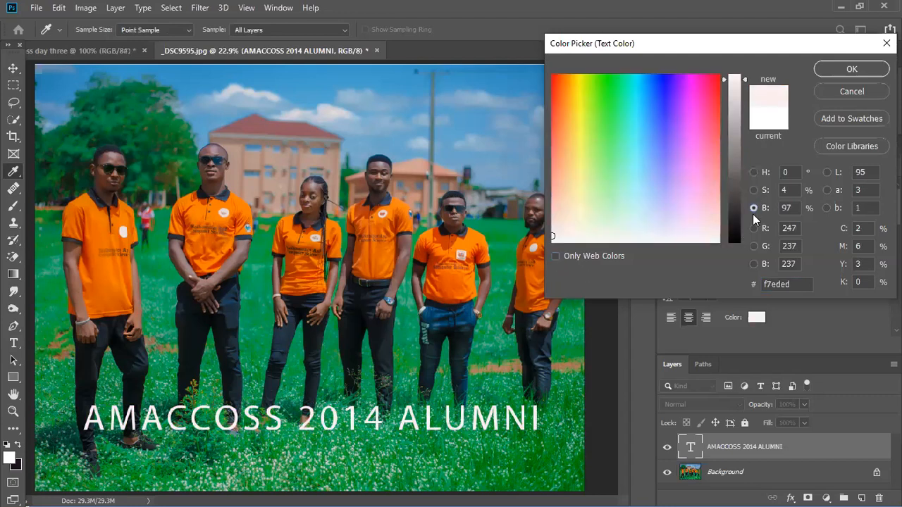
left_click(753, 228)
left_click(753, 246)
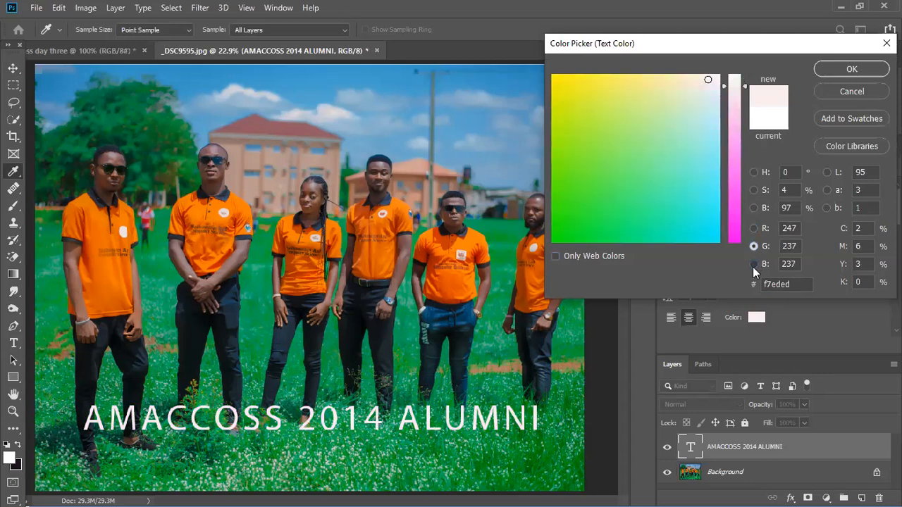
left_click(753, 265)
left_click(753, 171)
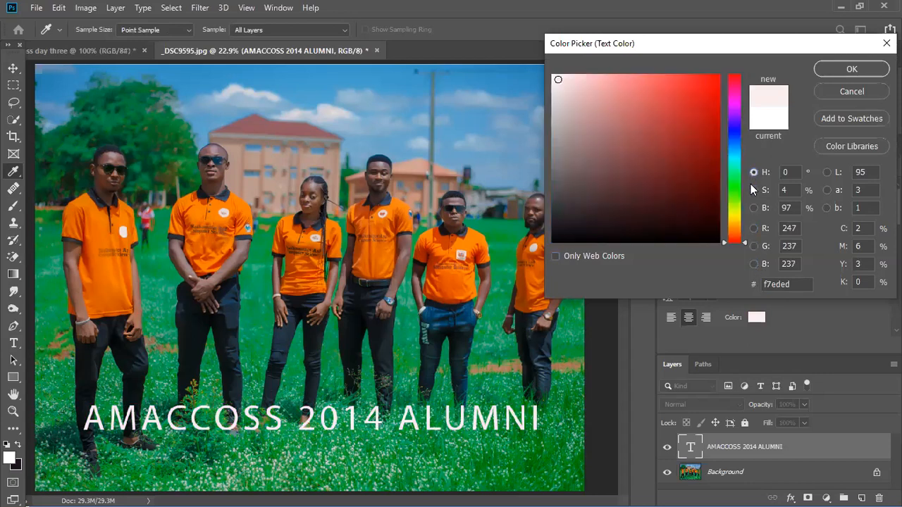
left_click(525, 62)
mouse_move(525, 62)
left_mouse_down()
mouse_move(459, 114)
mouse_move(613, 78)
mouse_move(571, 81)
mouse_move(542, 65)
left_mouse_up()
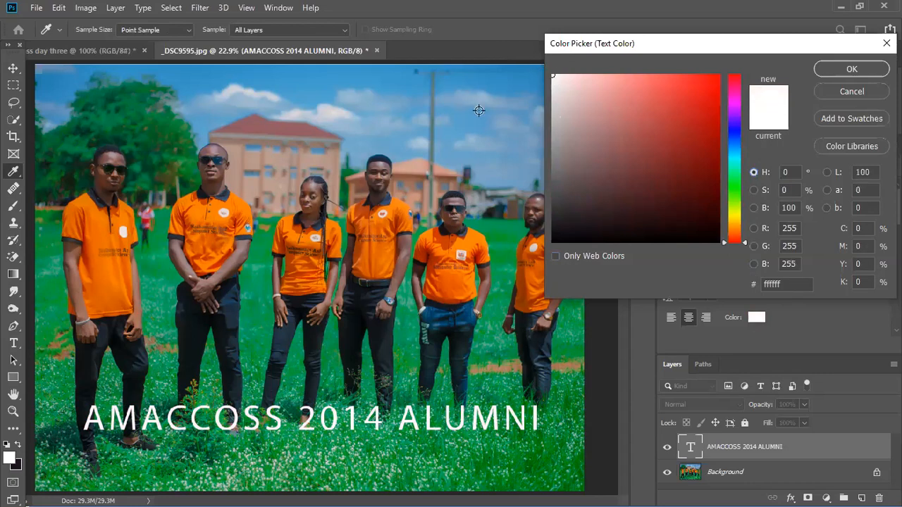
left_click(851, 72)
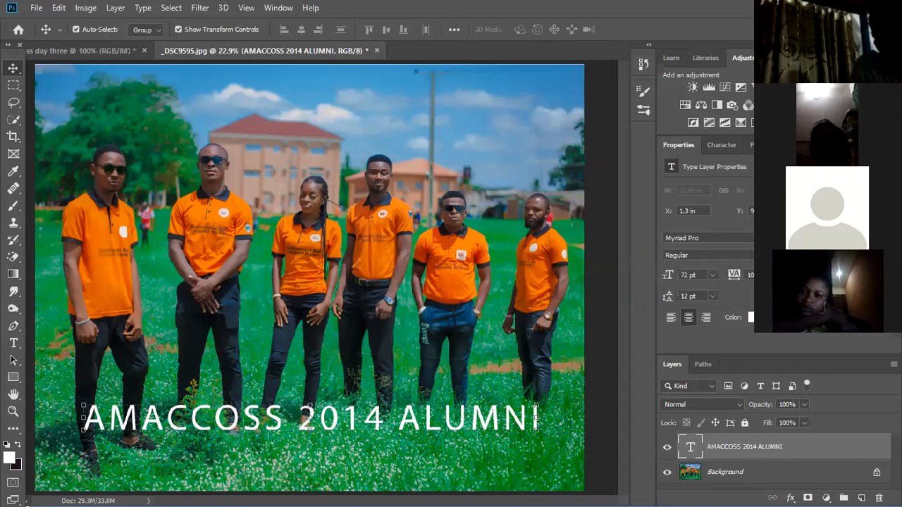
Step: Move the "AMACCOSS 2014 ALUMNI" caption up from the grass to across the group's legs
key("ctrl+minus")
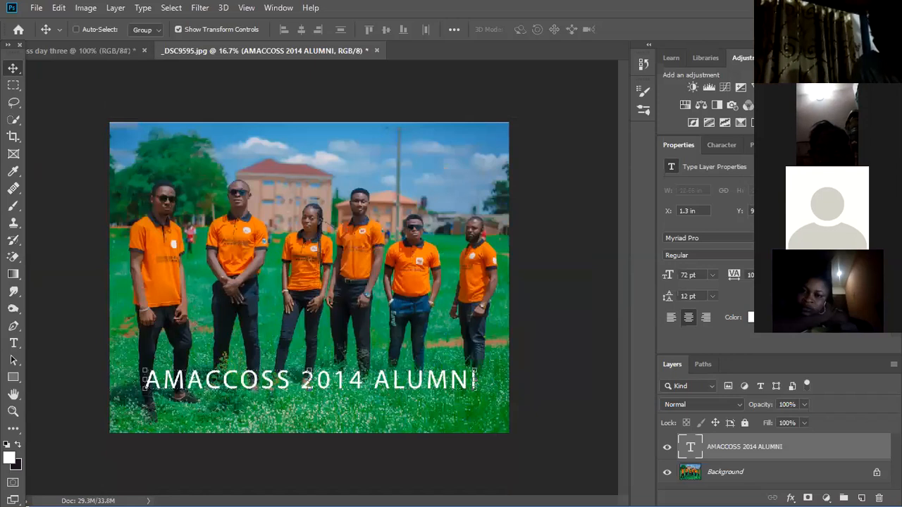
key("ctrl+0")
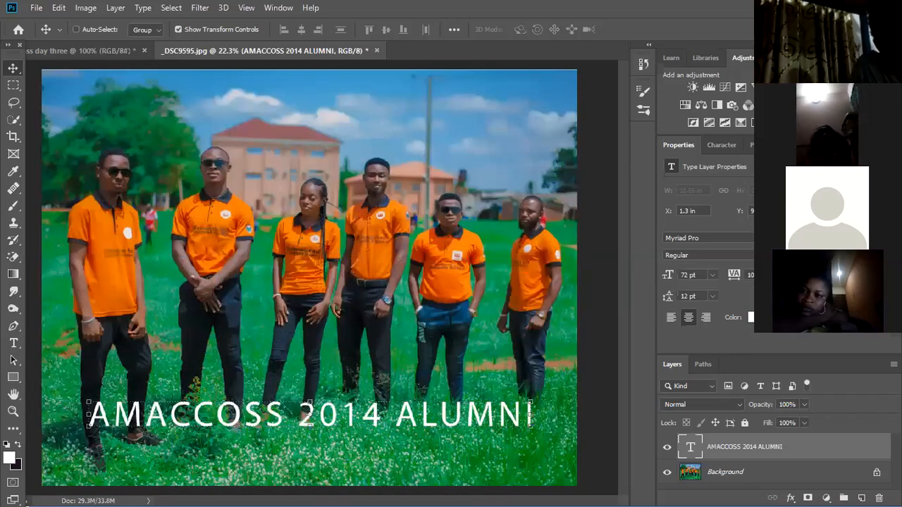
key("ctrl+minus")
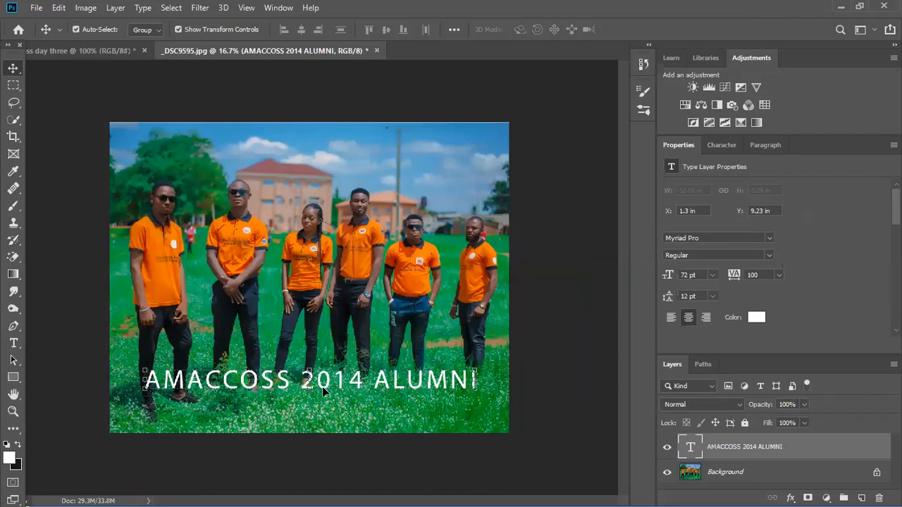
left_click_drag(322, 386, 324, 321)
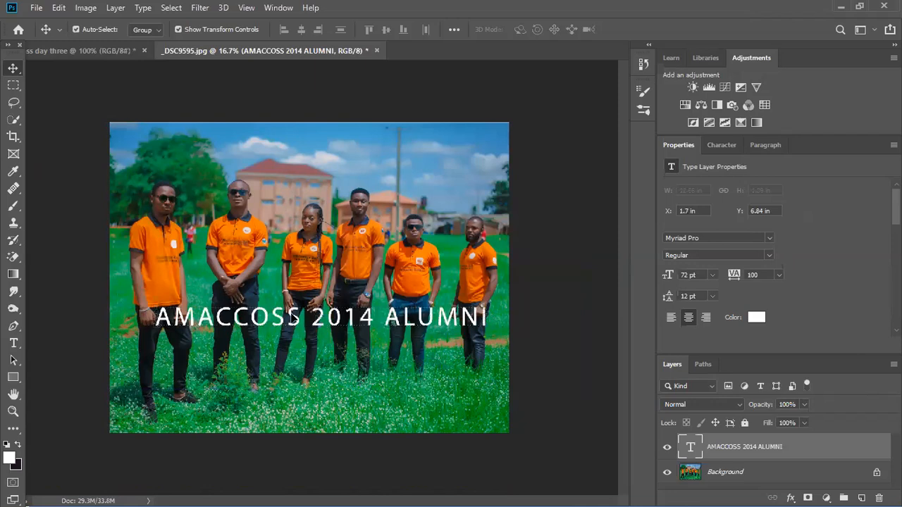
Step: Break the caption into two lines before "2014" and commit the text edit
double_click(294, 317)
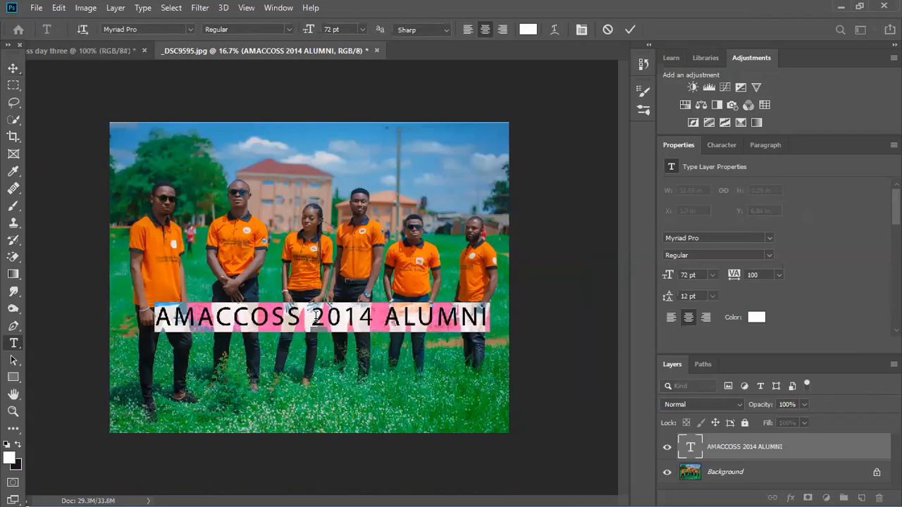
left_click(315, 317)
key("Return")
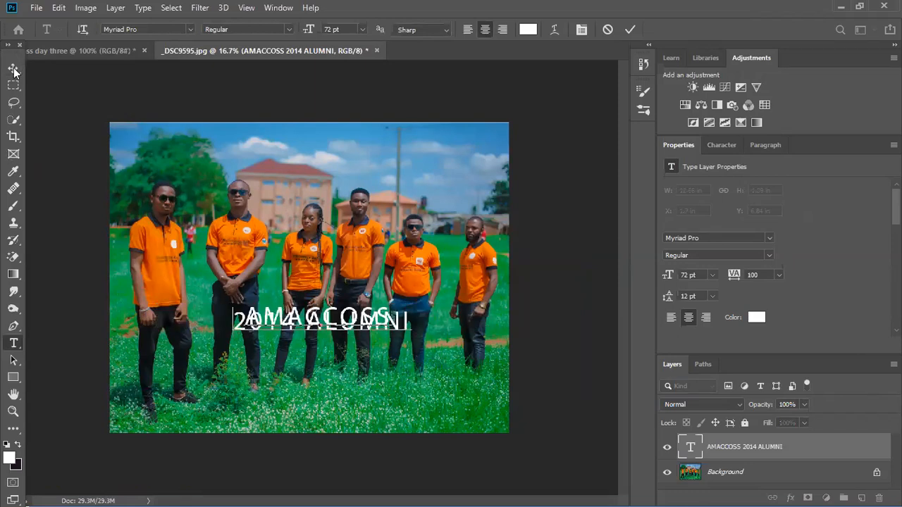
left_click(13, 67)
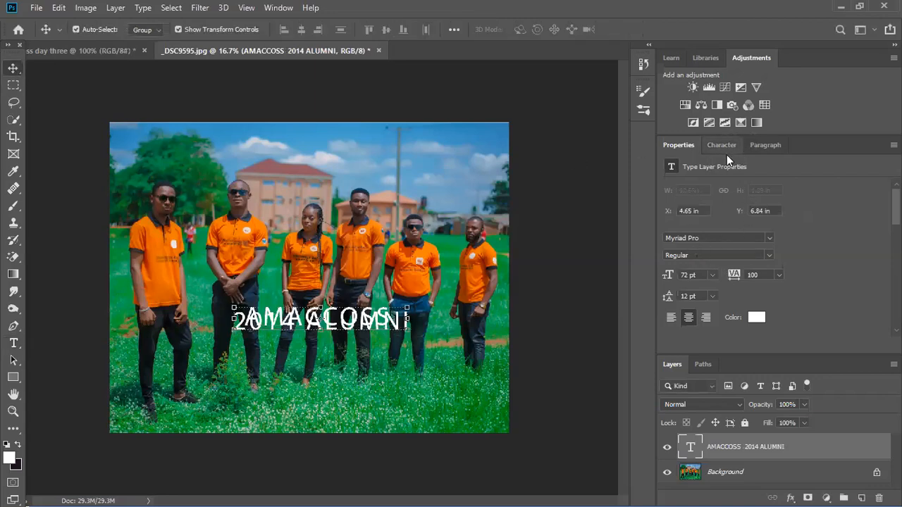
Step: Set the leading of the two-line caption to 14 pt in the character settings
left_click(726, 148)
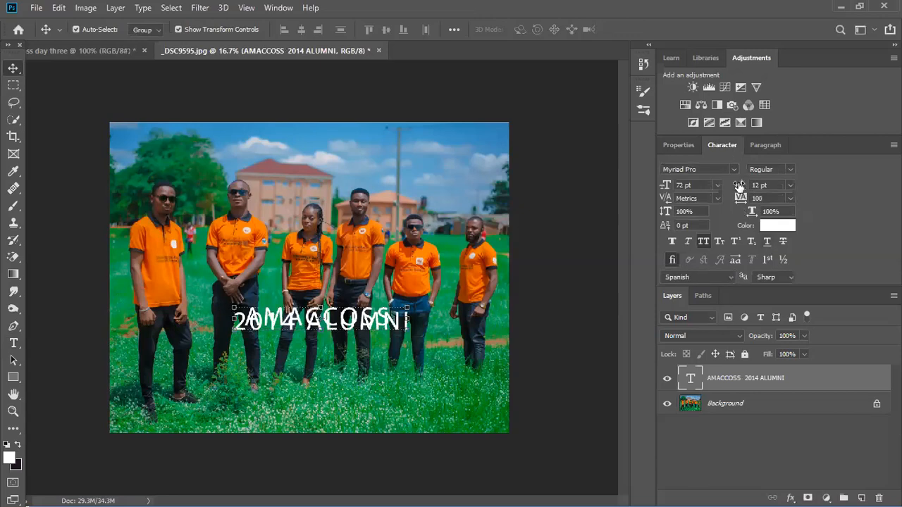
mouse_move(739, 185)
left_mouse_down()
mouse_move(748, 185)
mouse_move(737, 182)
left_mouse_up()
left_click(759, 185)
left_click(739, 185)
left_click_drag(741, 186, 728, 188)
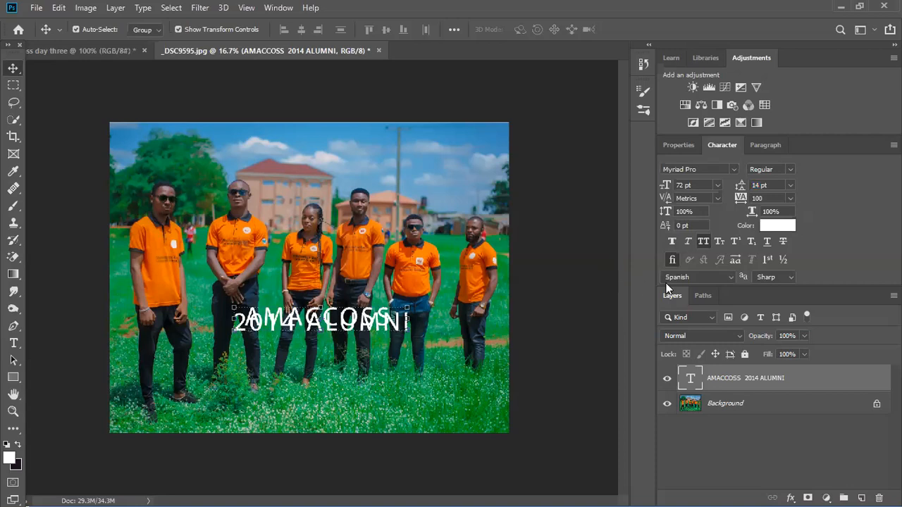
Step: Try leading values of 36 pt and 48 pt for the caption and set the leading to 60 pt
left_click(789, 186)
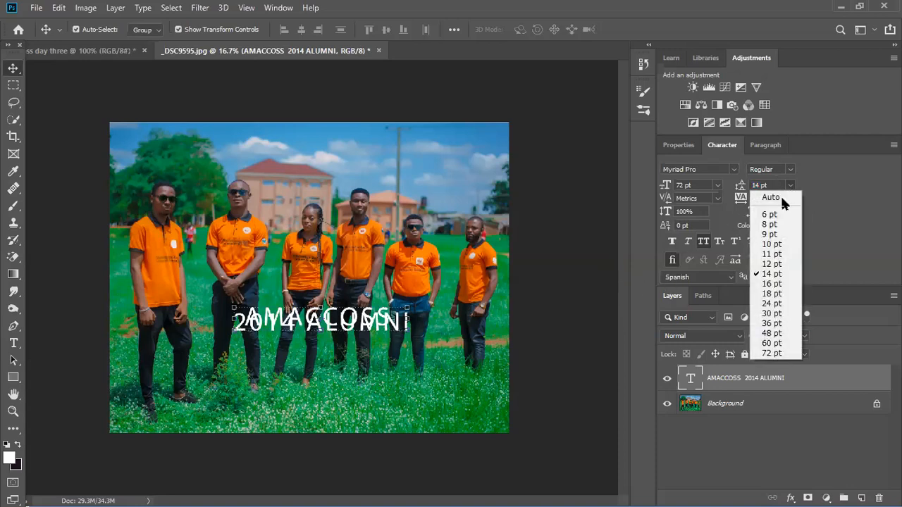
left_click(759, 321)
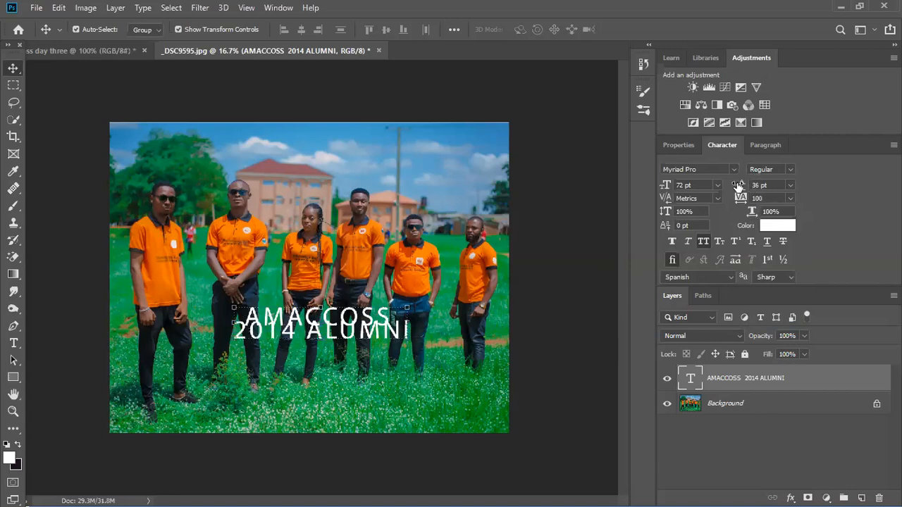
mouse_move(740, 185)
left_mouse_down()
mouse_move(729, 177)
mouse_move(732, 189)
left_mouse_up()
left_click(789, 186)
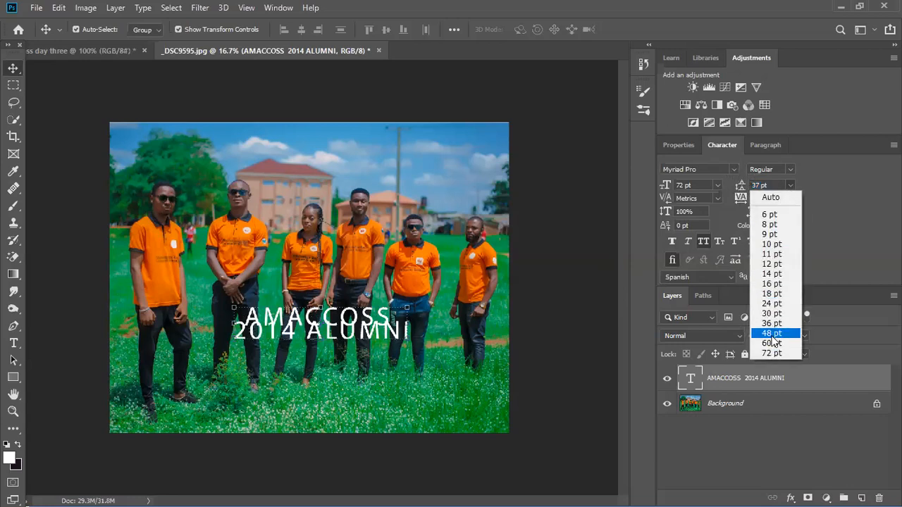
left_click(773, 336)
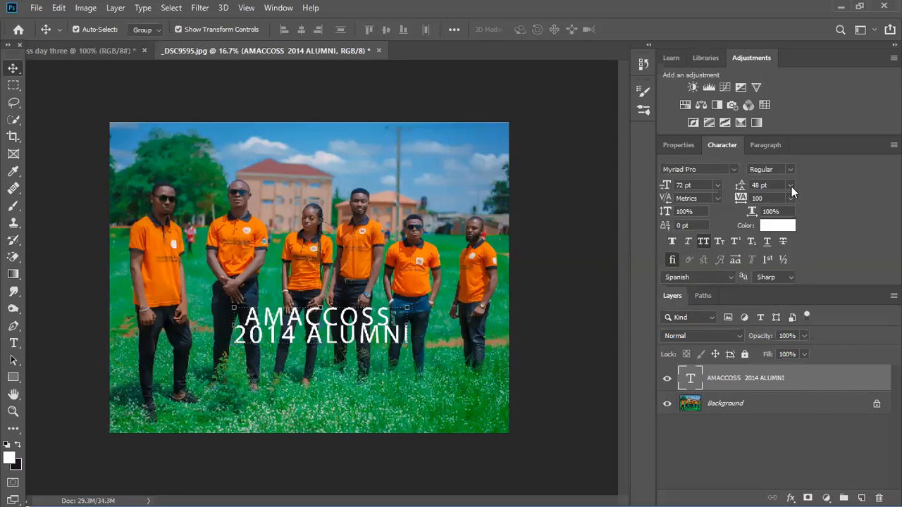
left_click(790, 186)
left_click(769, 347)
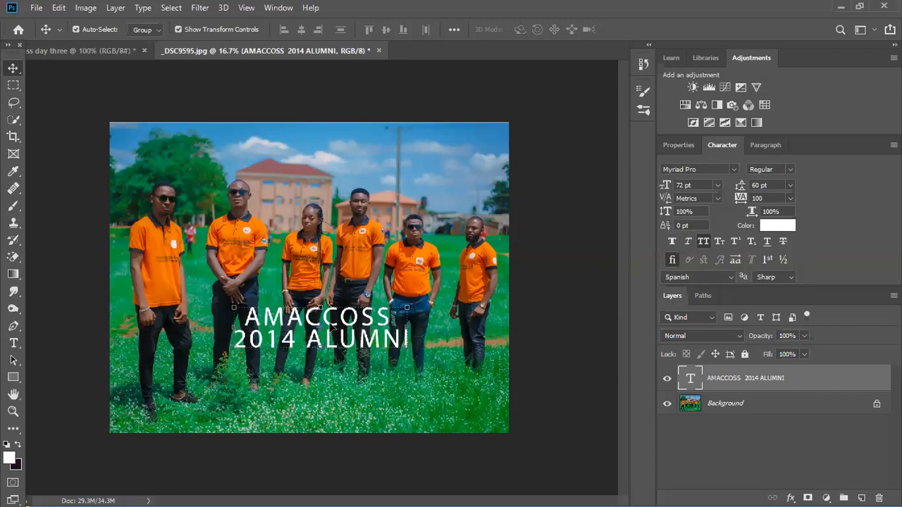
Step: Move the two-line caption onto the grass in the photo's lower-right corner and open its font list
left_click_drag(406, 390, 422, 395)
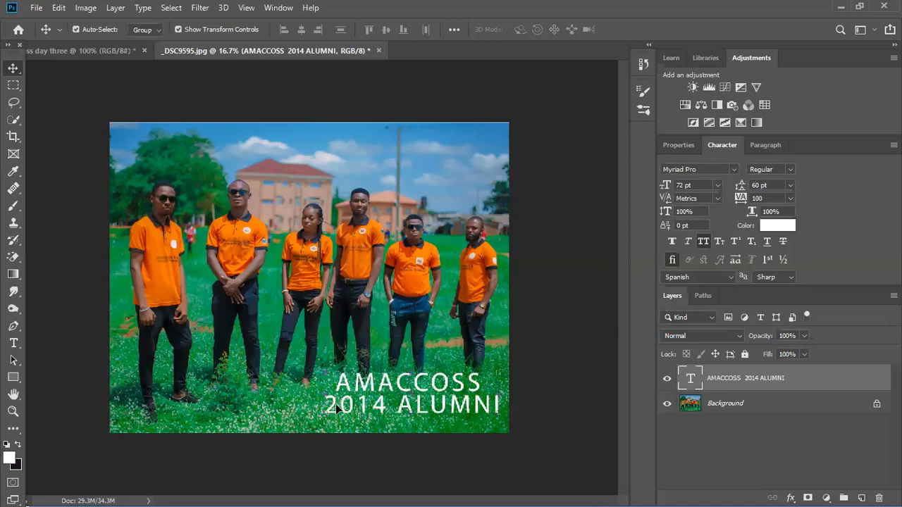
left_click(731, 169)
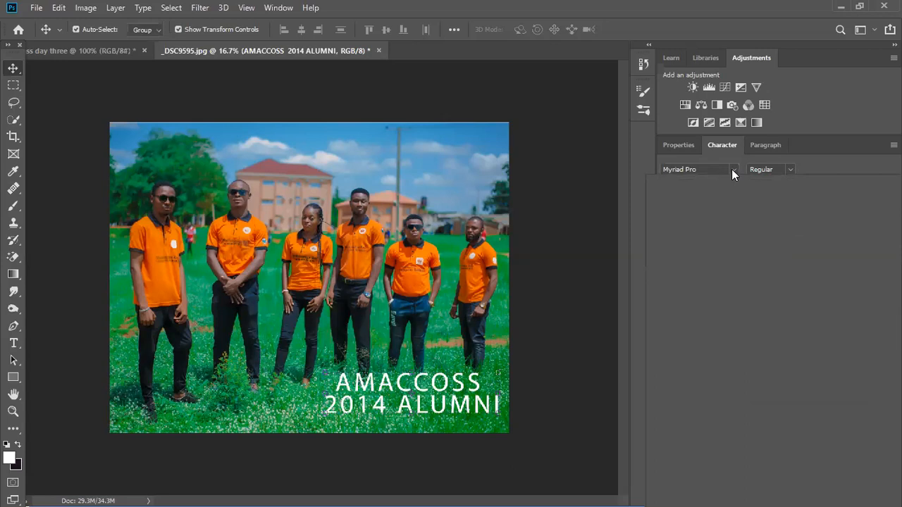